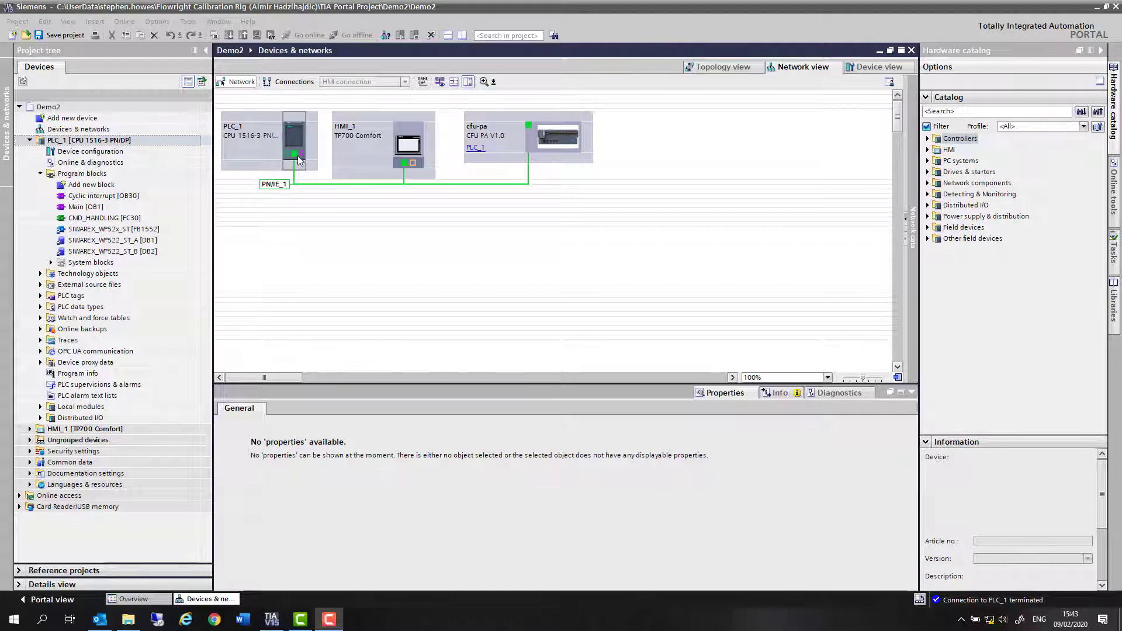
# - Zoom the network view to 138%, look over the devices, then minimize TIA Portal
pyautogui.click(485, 82)
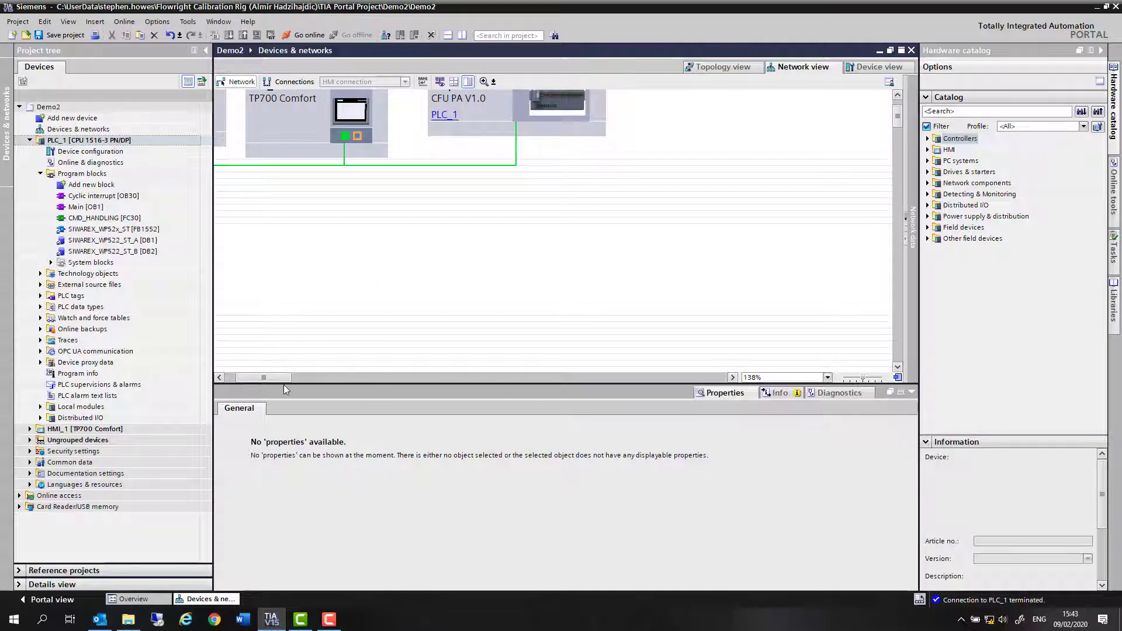
pyautogui.moveTo(275, 379); pyautogui.dragTo(264, 379)
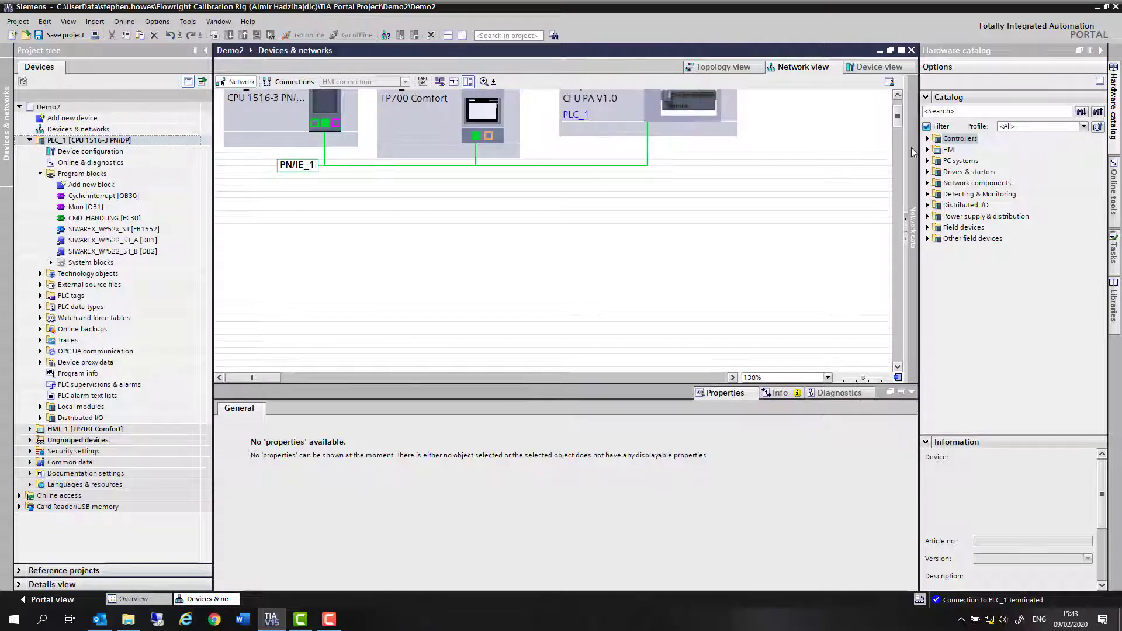
pyautogui.scroll(3, 899, 115)
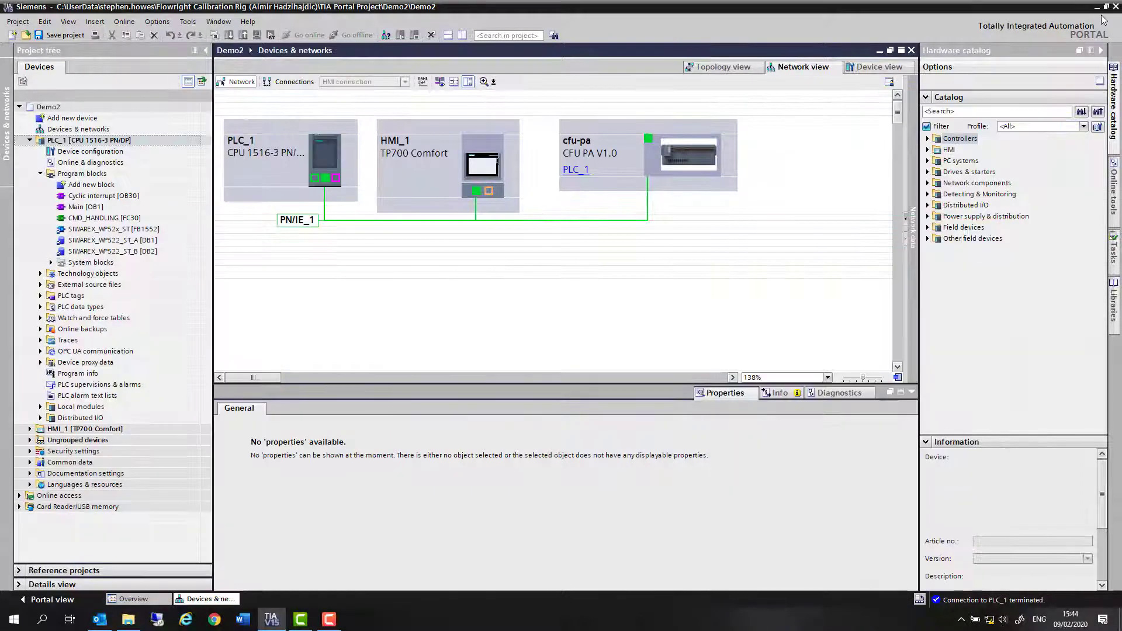
pyautogui.click(1097, 7)
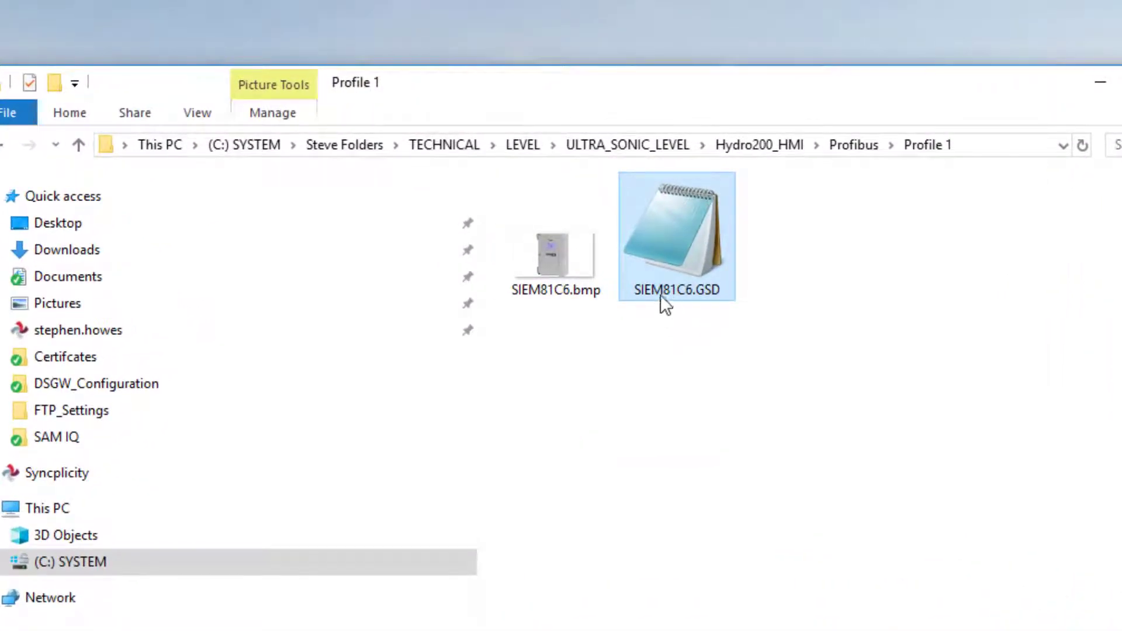
# - Check the details of SIEM81C6.GSD (3.83 KB) and SIEM81C6.bmp (70 x 40, 8.33 KB)
pyautogui.moveTo(662, 292)
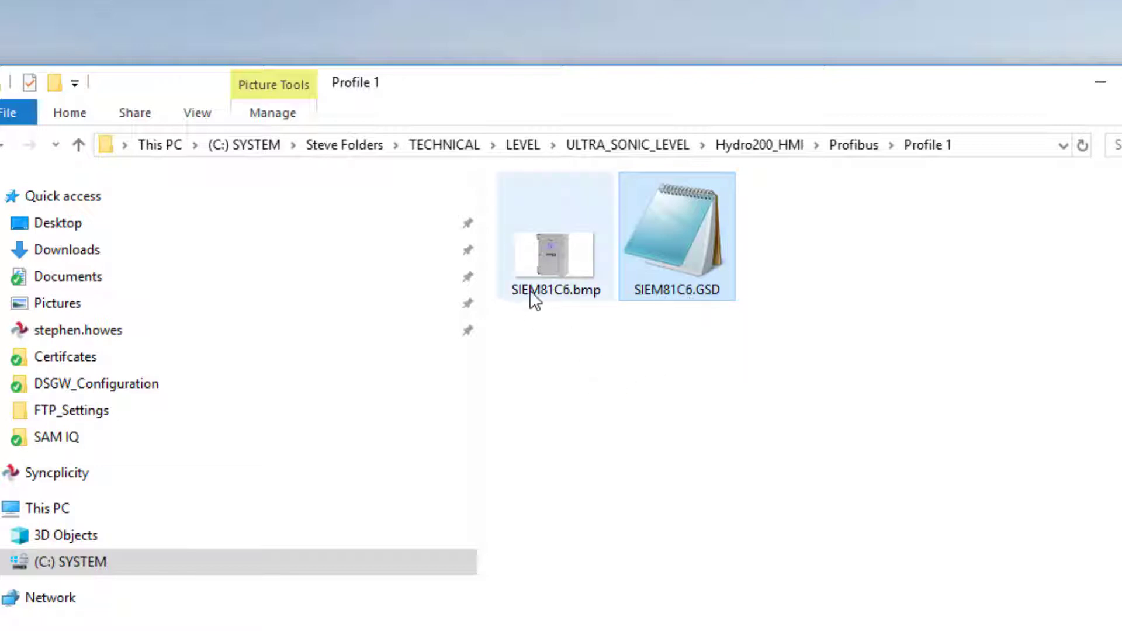
pyautogui.moveTo(559, 249)
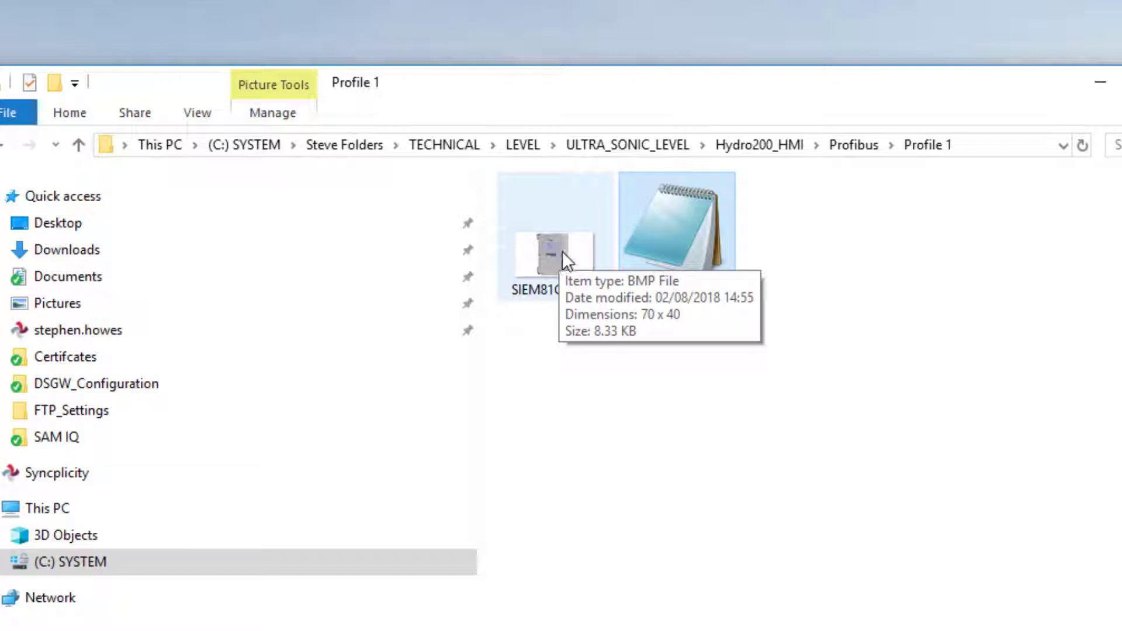
pyautogui.doubleClick(674, 251)
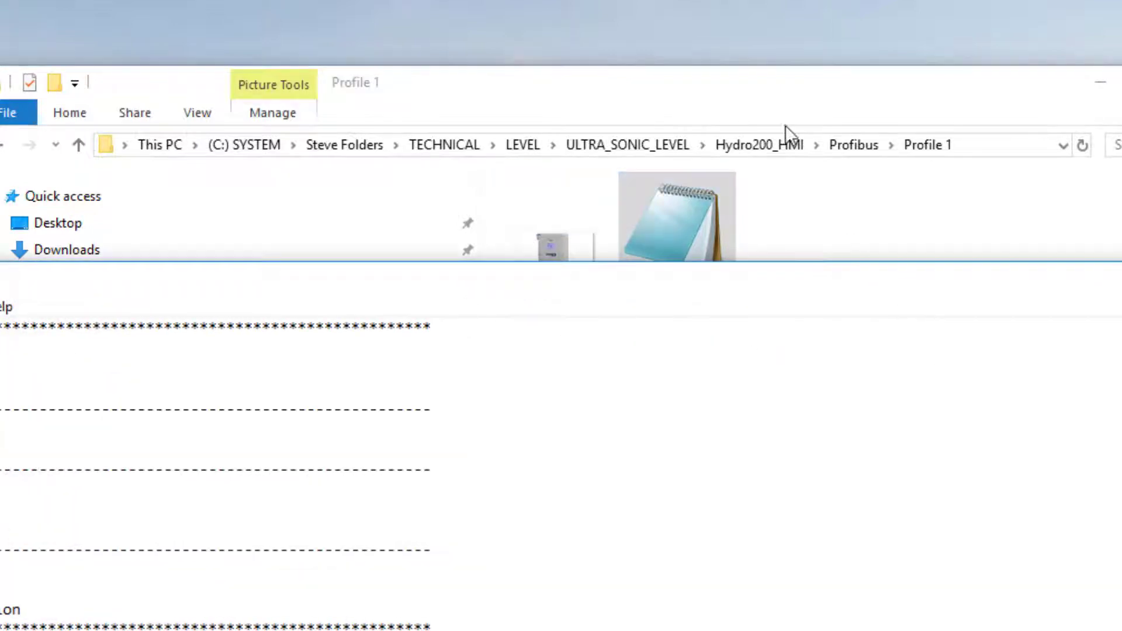
pyautogui.scroll(-2, 522, 509)
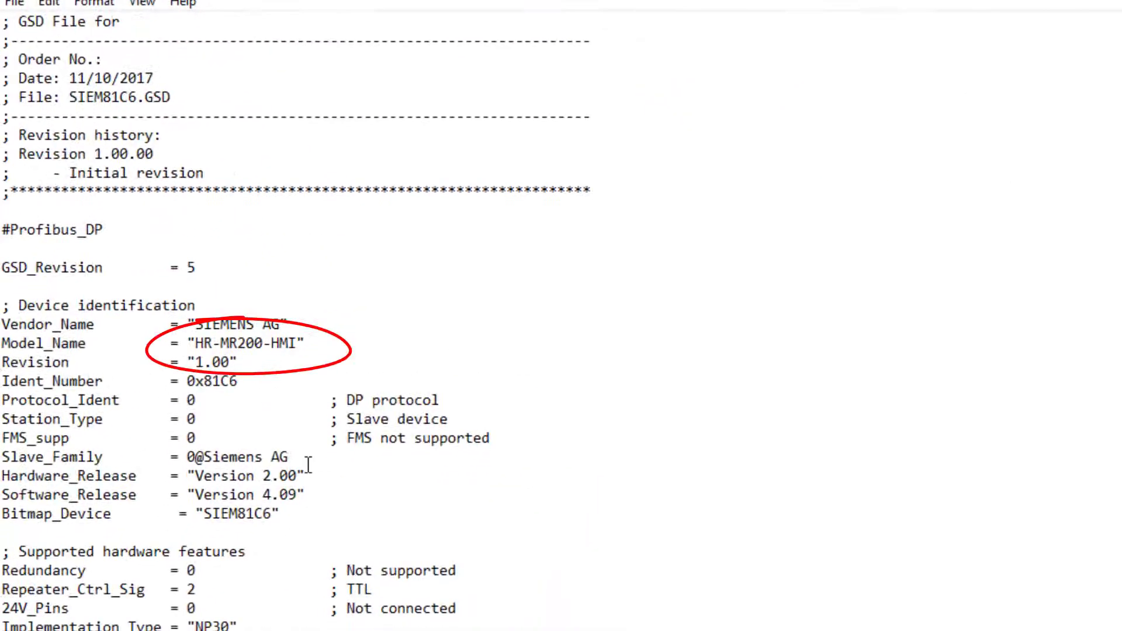
pyautogui.moveTo(307, 343); pyautogui.dragTo(45, 325)
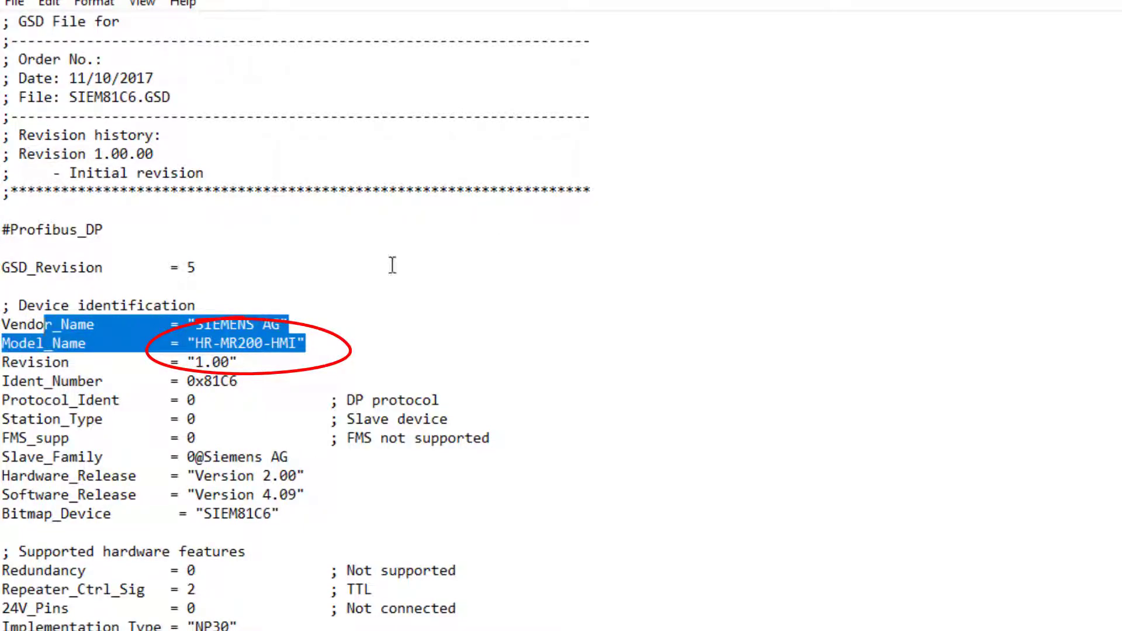
pyautogui.scroll(-4, 450, 403)
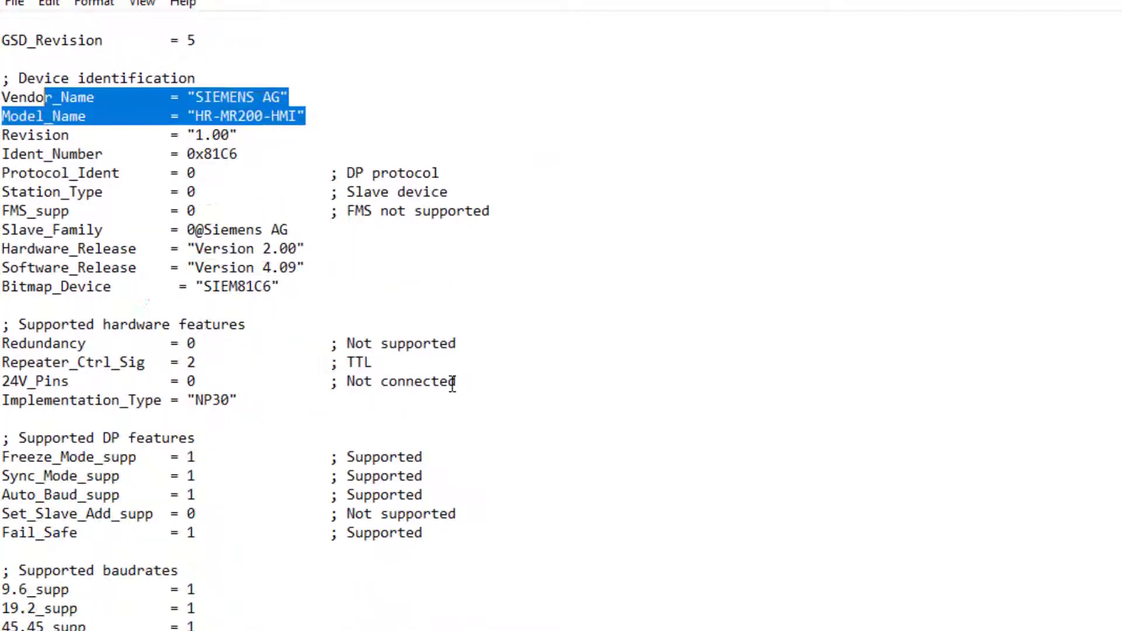
pyautogui.scroll(-3, 453, 383)
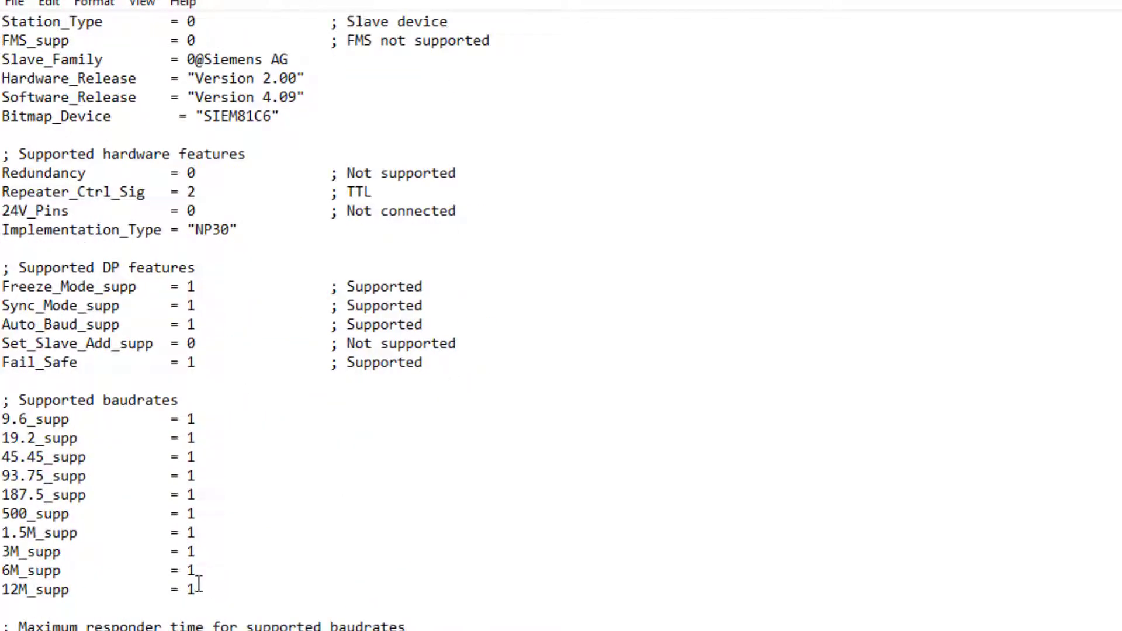
pyautogui.moveTo(196, 590); pyautogui.dragTo(3, 418)
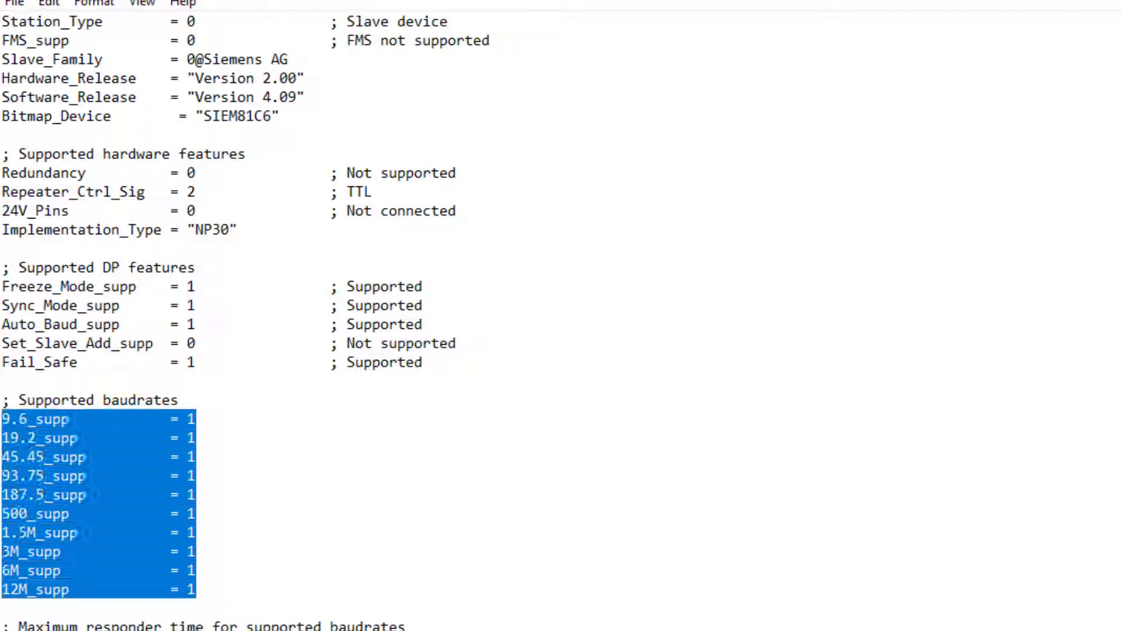
pyautogui.scroll(-3, 241, 544)
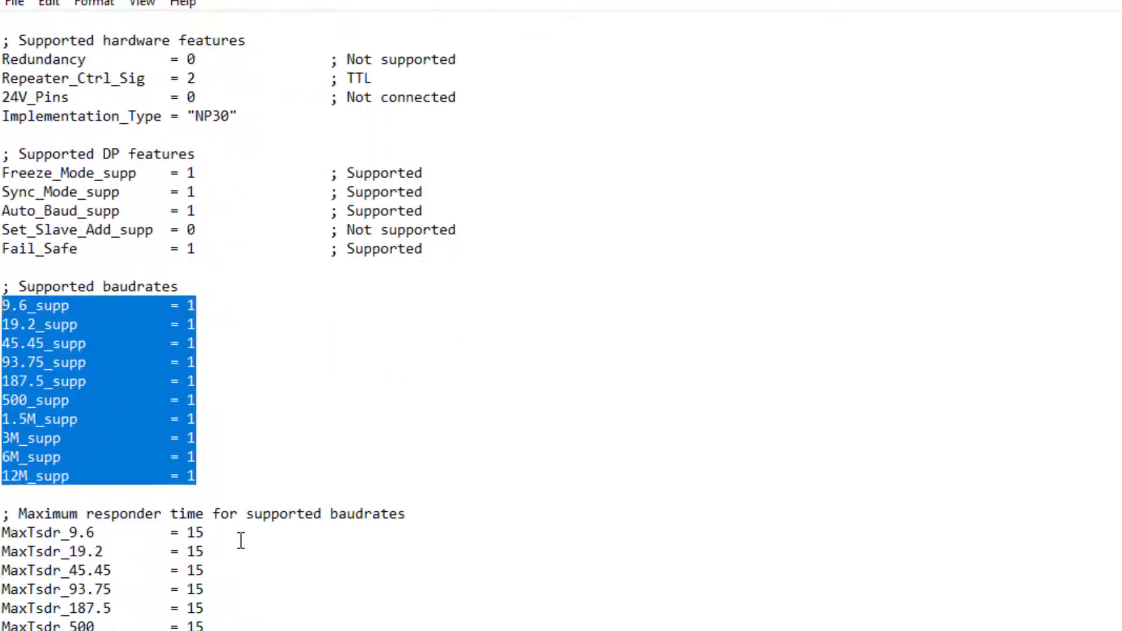
pyautogui.scroll(-10, 241, 540)
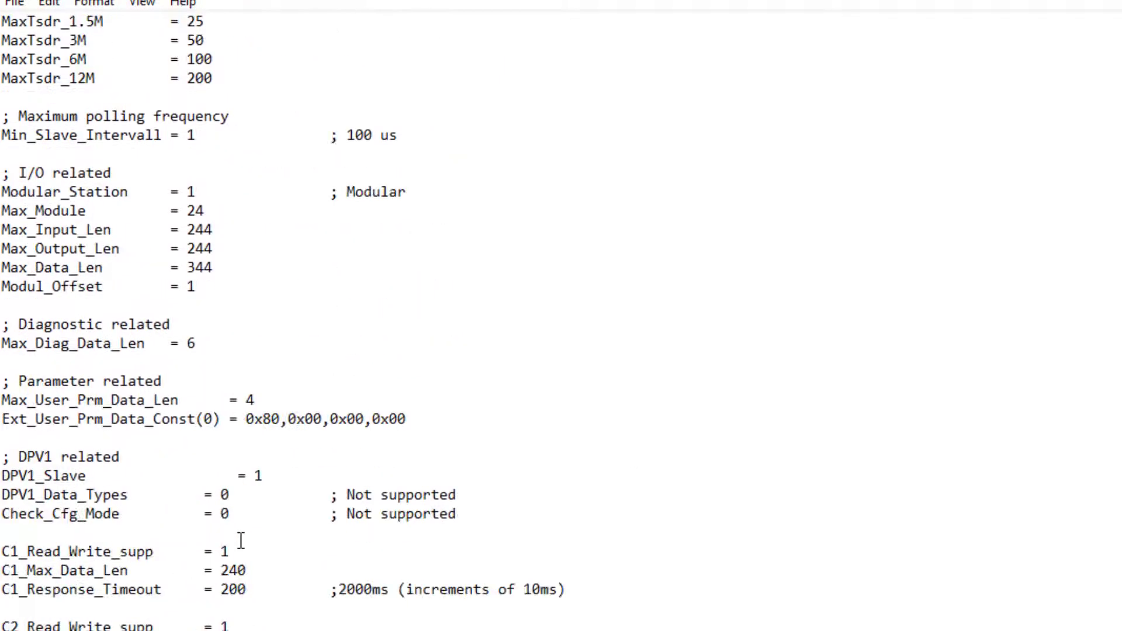
pyautogui.scroll(-1, 249, 535)
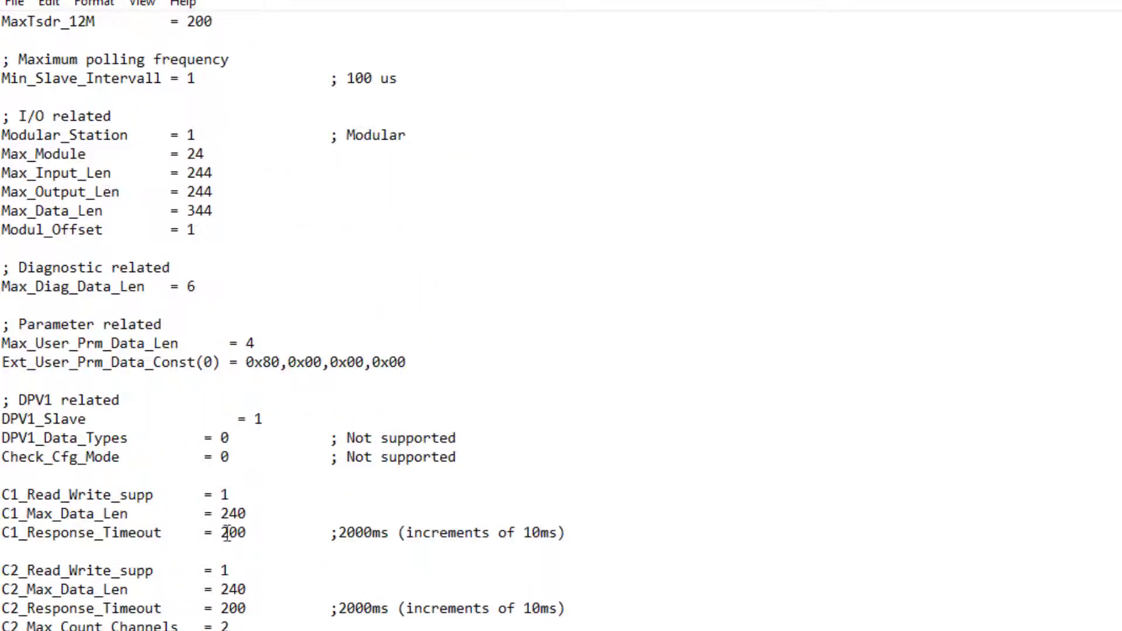
pyautogui.click(12, 494)
pyautogui.moveTo(12, 494); pyautogui.dragTo(270, 507)
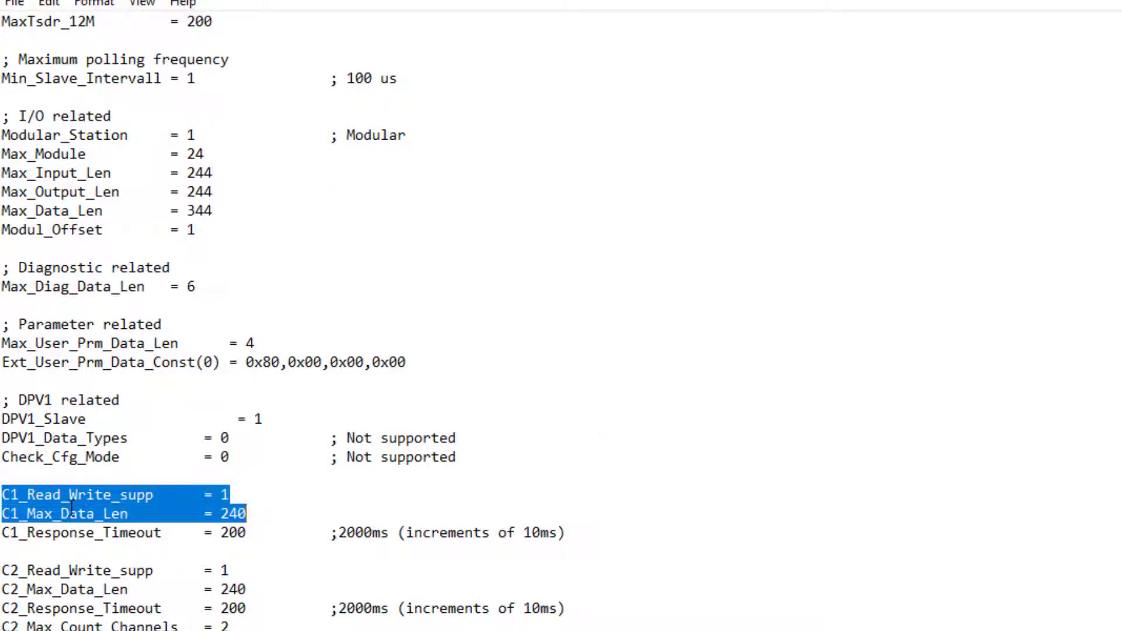
pyautogui.click(255, 512)
pyautogui.moveTo(254, 511); pyautogui.dragTo(3, 514)
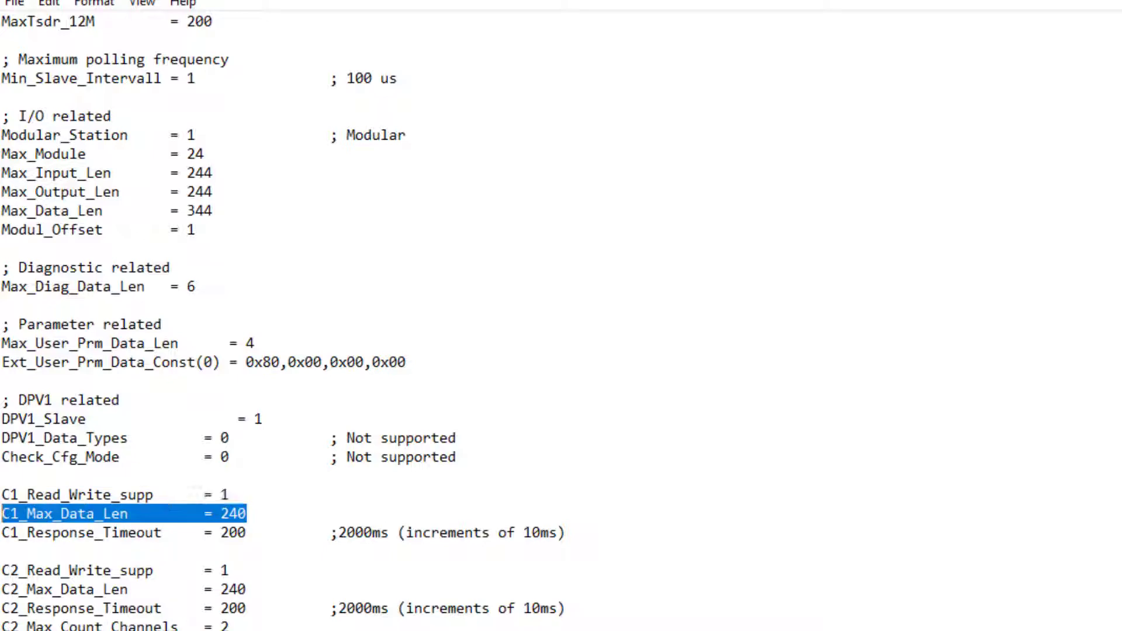
pyautogui.moveTo(271, 592); pyautogui.dragTo(2, 591)
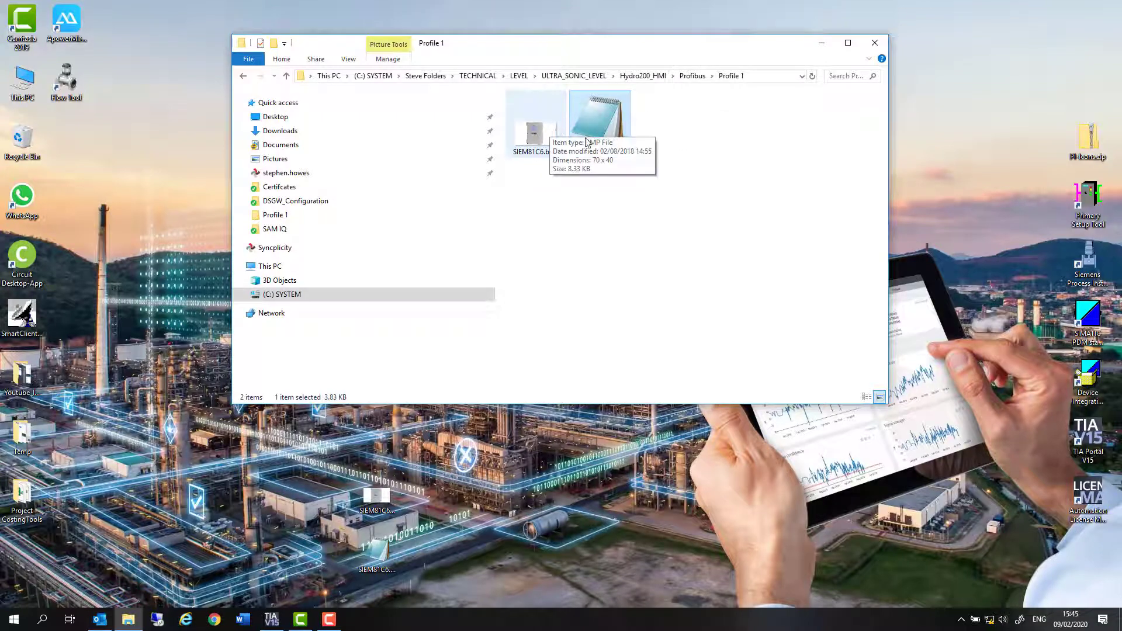
# - Reopen SIEM81C6.GSD in Notepad and highlight the Bitmap_Device entry "SIEM81C6"
pyautogui.doubleClick(609, 117)
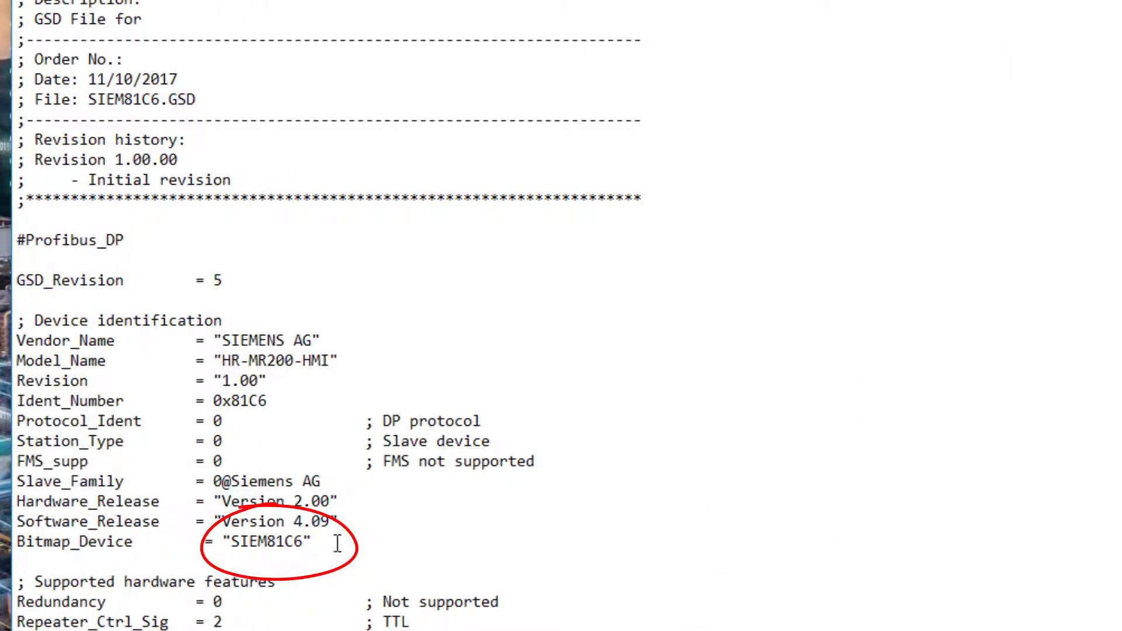
pyautogui.click(234, 563)
pyautogui.moveTo(234, 565); pyautogui.dragTo(17, 521)
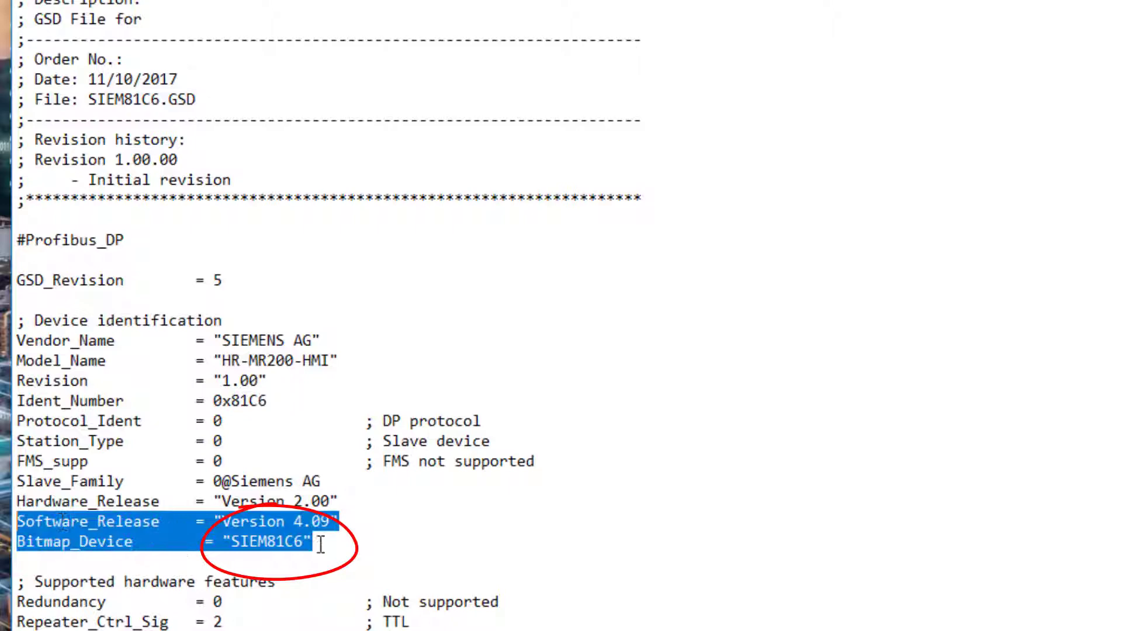
pyautogui.moveTo(307, 547); pyautogui.dragTo(13, 537)
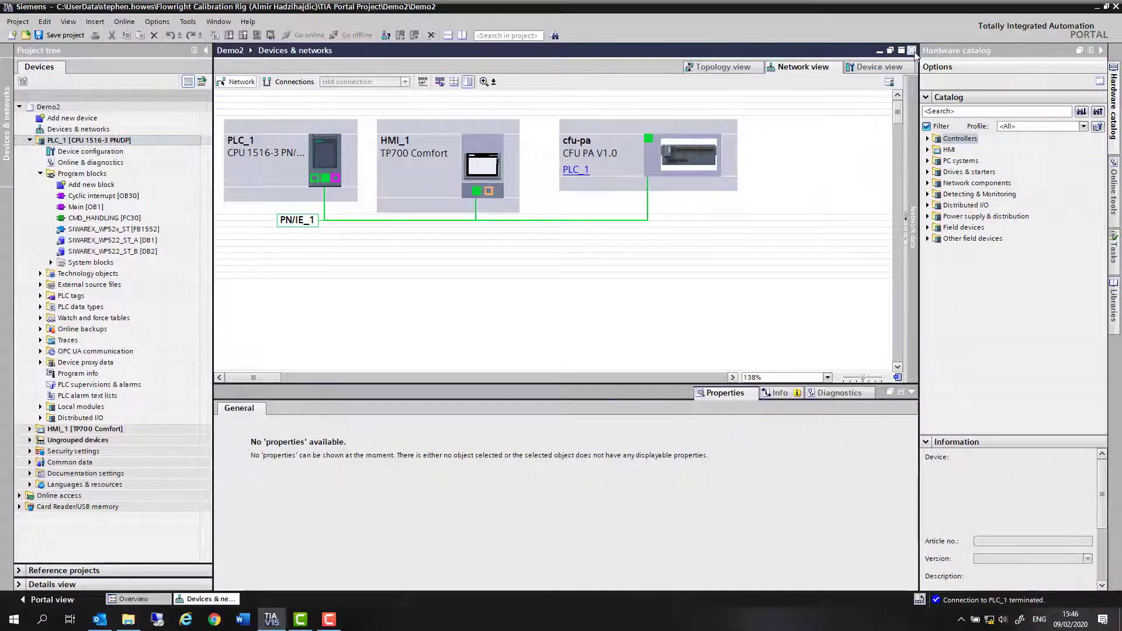
pyautogui.click(912, 50)
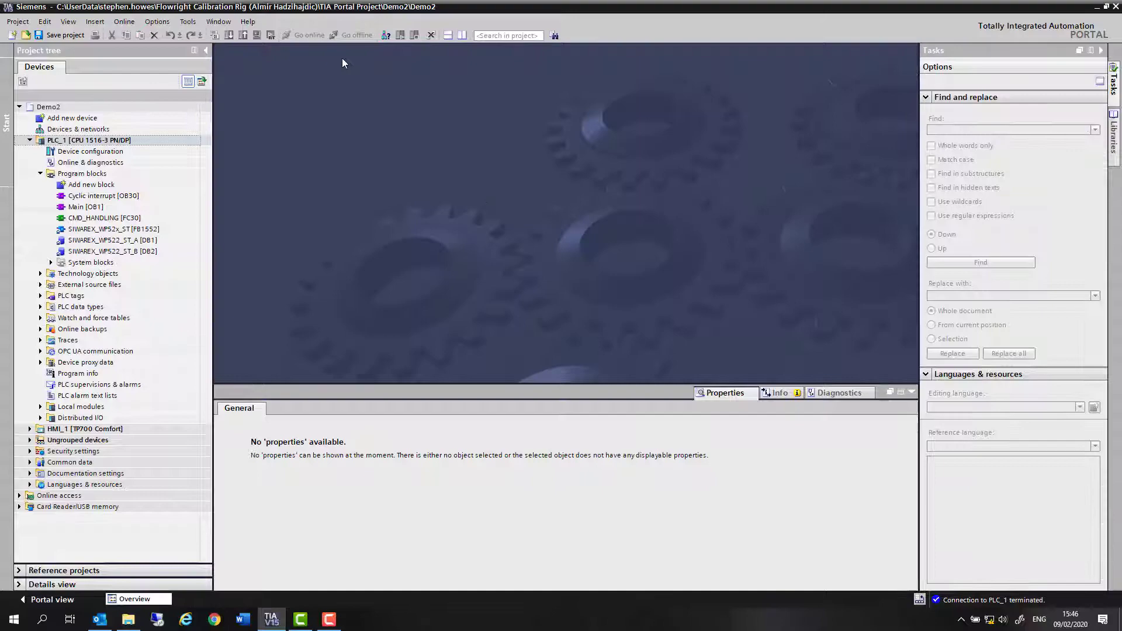
pyautogui.click(153, 22)
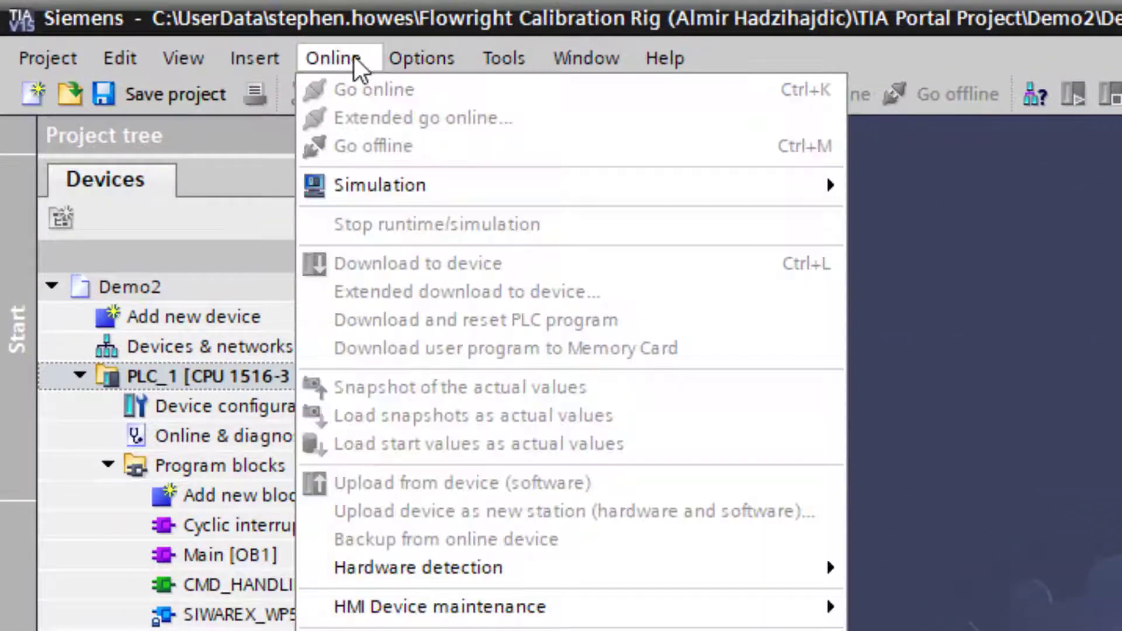
pyautogui.click(185, 34)
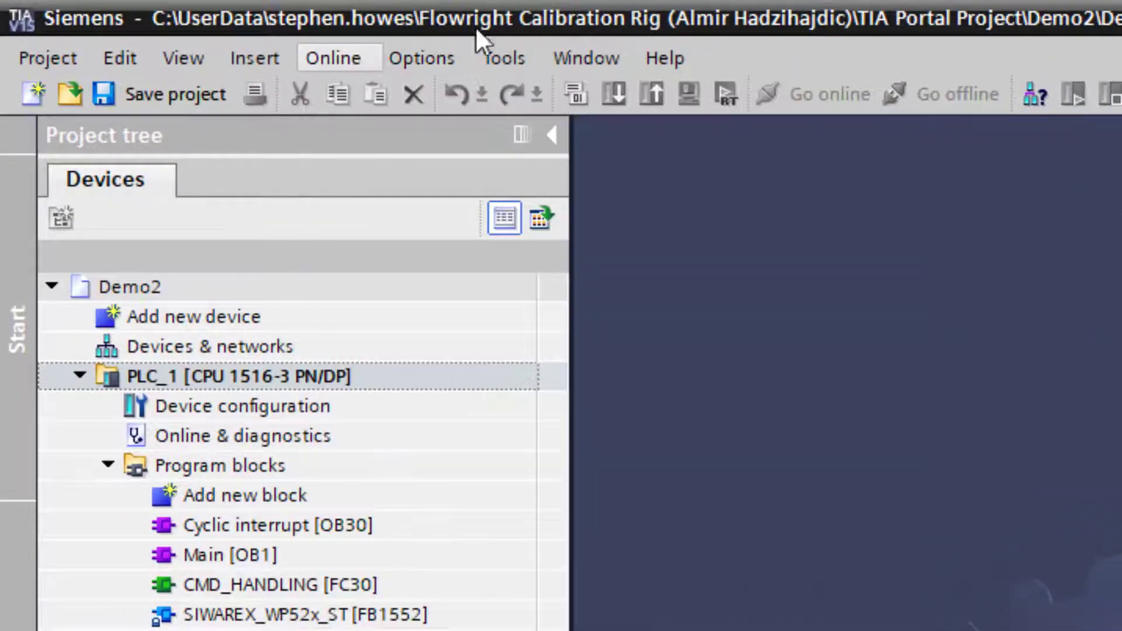
pyautogui.click(517, 58)
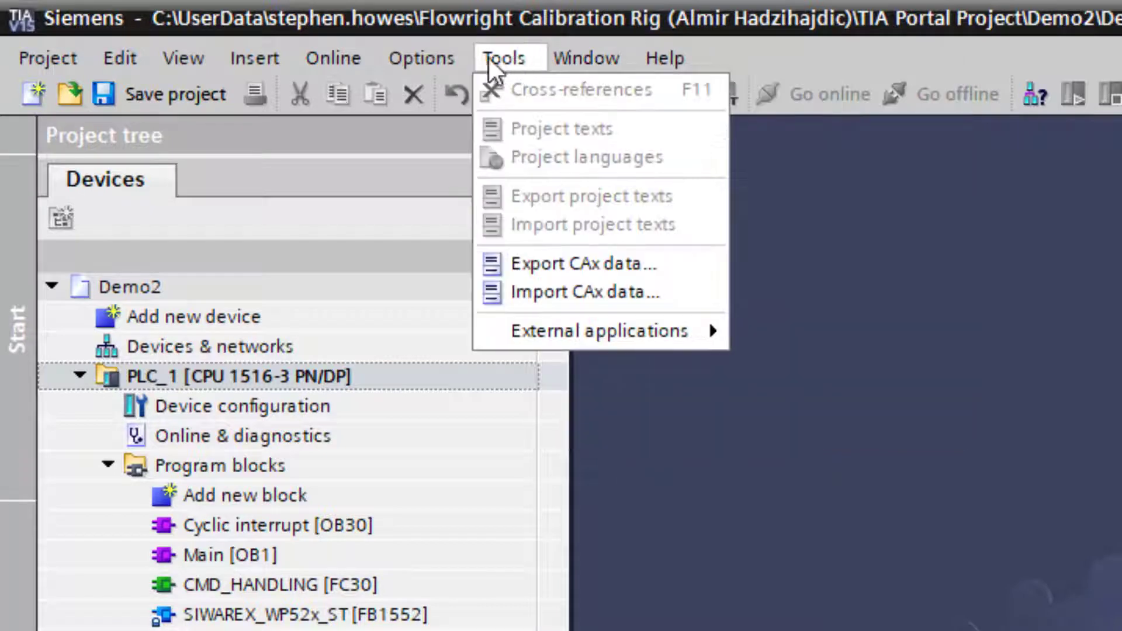
pyautogui.moveTo(456, 48)
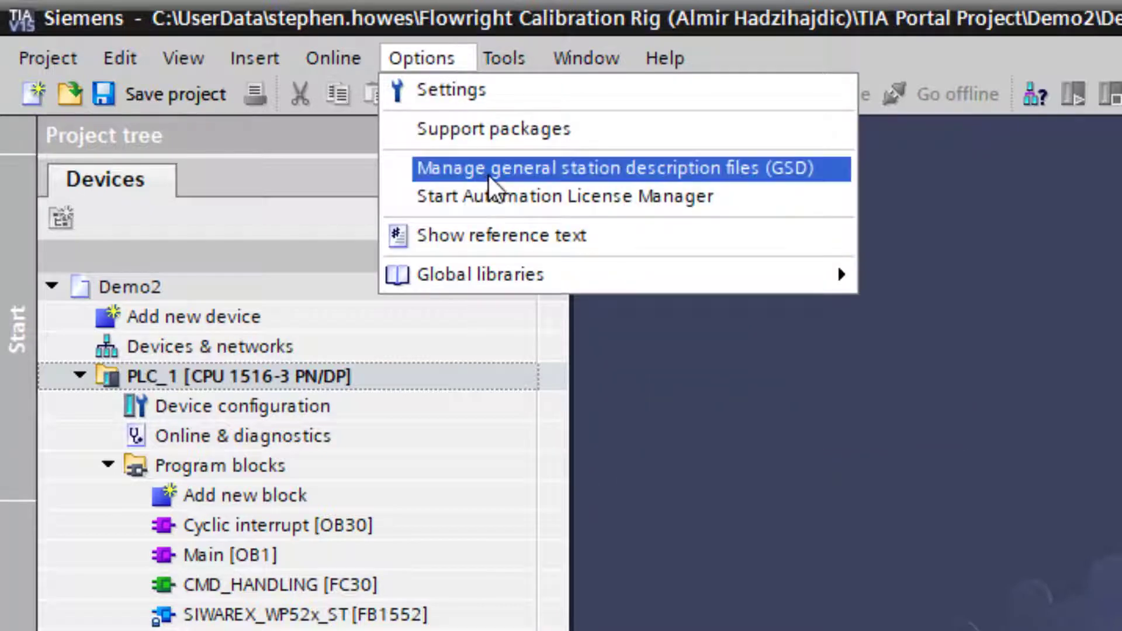
pyautogui.click(622, 166)
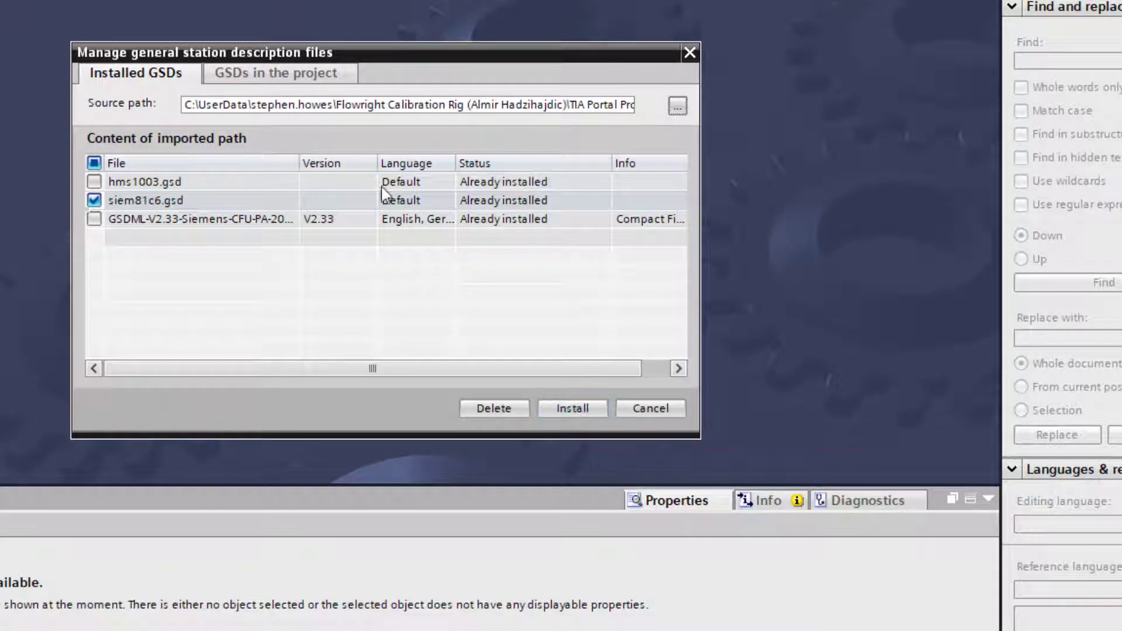
pyautogui.click(665, 409)
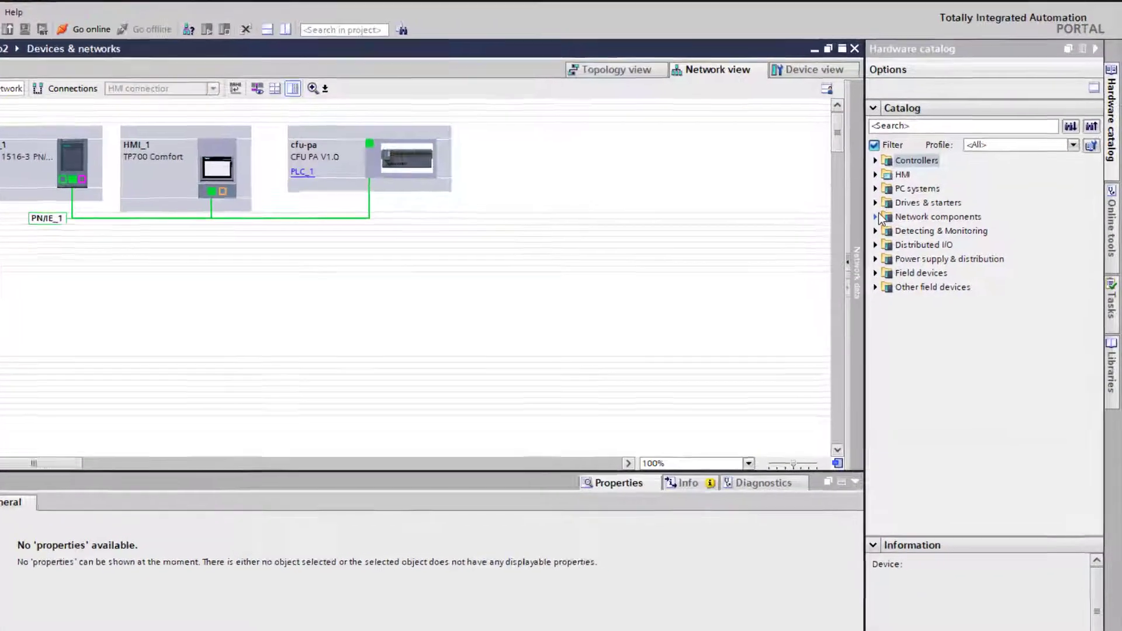
# - Expand Other field devices > PROFIBUS DP > General > SIEMENS AG > Siemens AG to reach HR-MR200-HMI
pyautogui.click(885, 222)
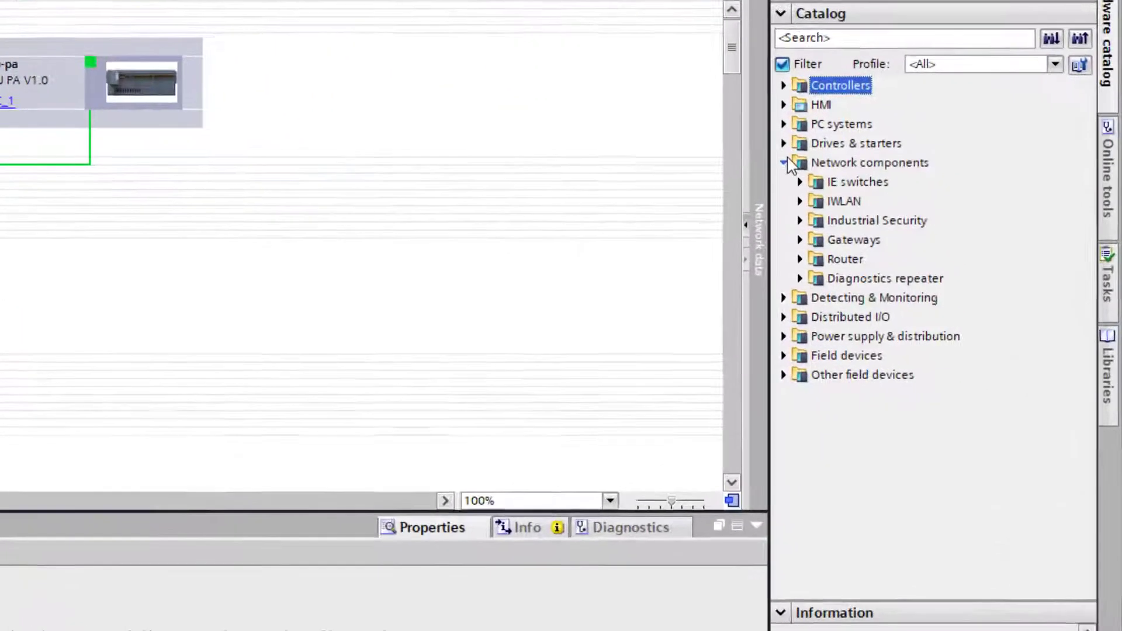
pyautogui.click(761, 355)
pyautogui.click(761, 438)
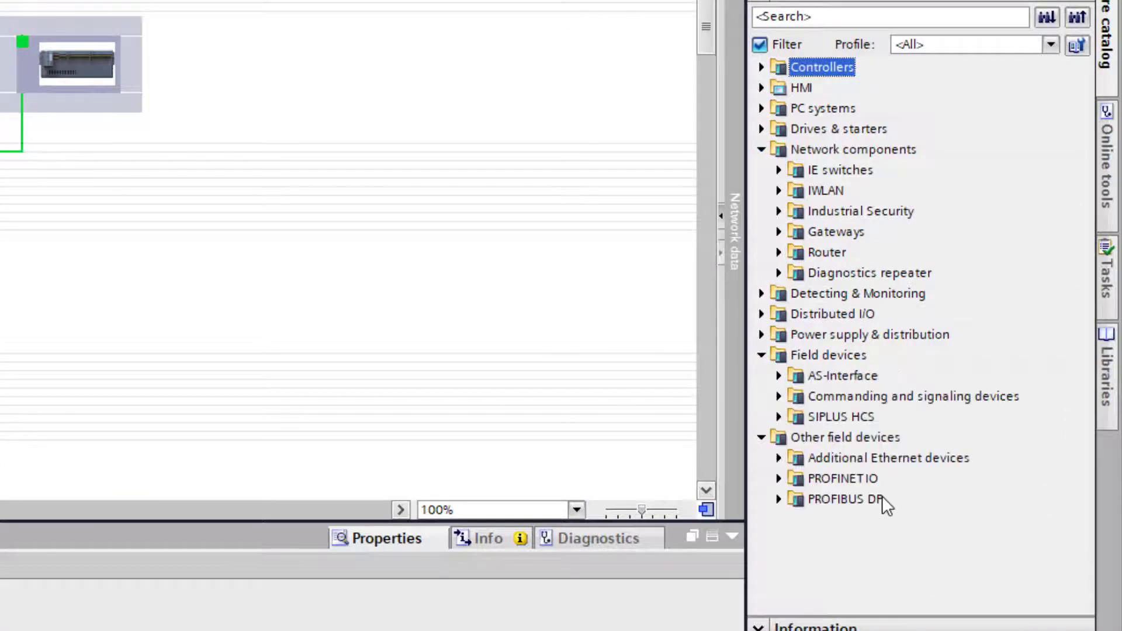
pyautogui.click(782, 498)
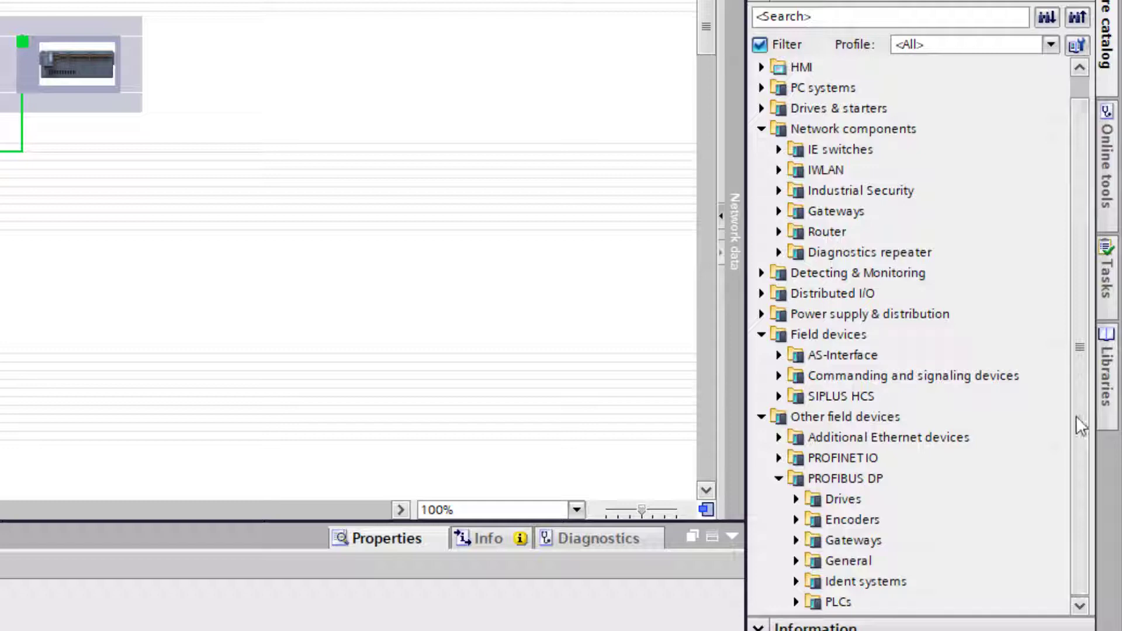
pyautogui.click(796, 561)
pyautogui.scroll(-1, 1088, 537)
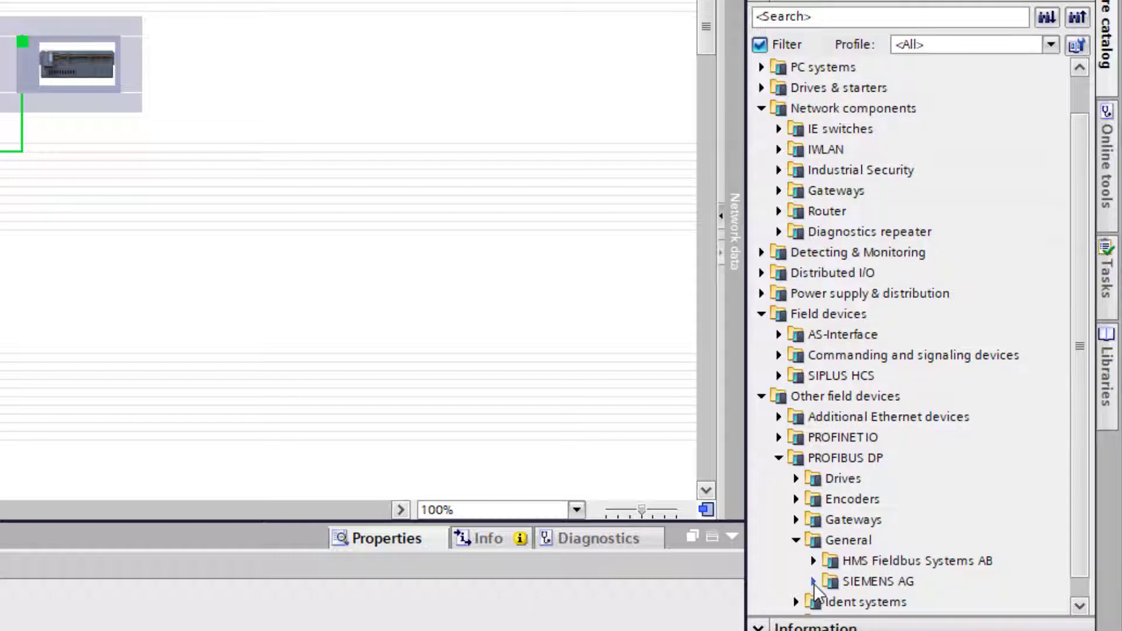
pyautogui.click(814, 582)
pyautogui.scroll(-2, 1085, 479)
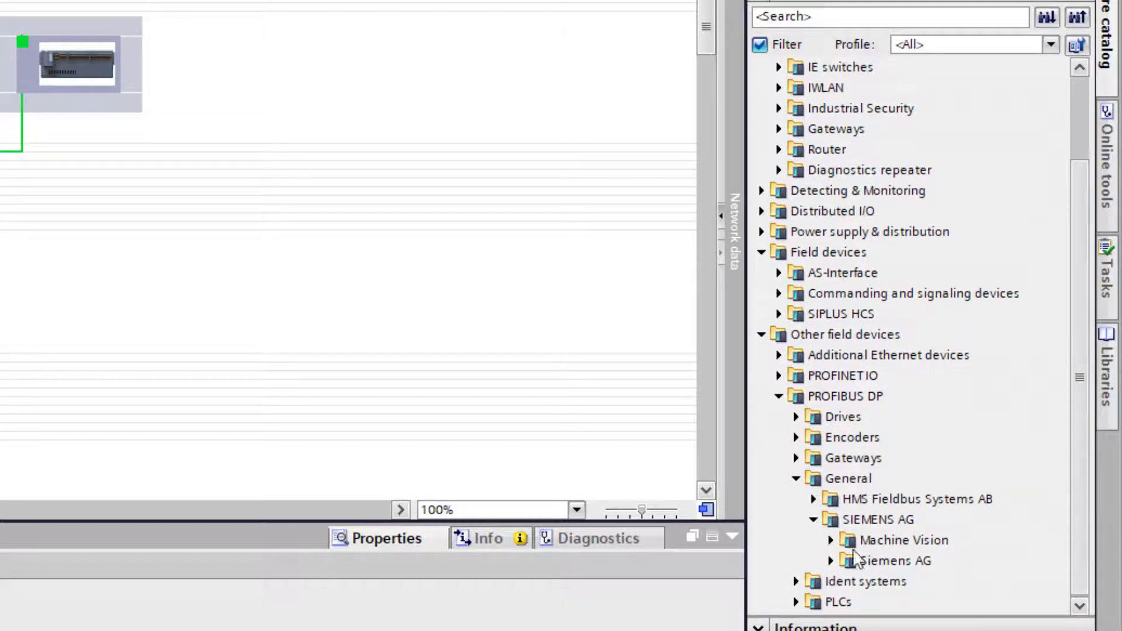
pyautogui.click(832, 560)
pyautogui.click(849, 582)
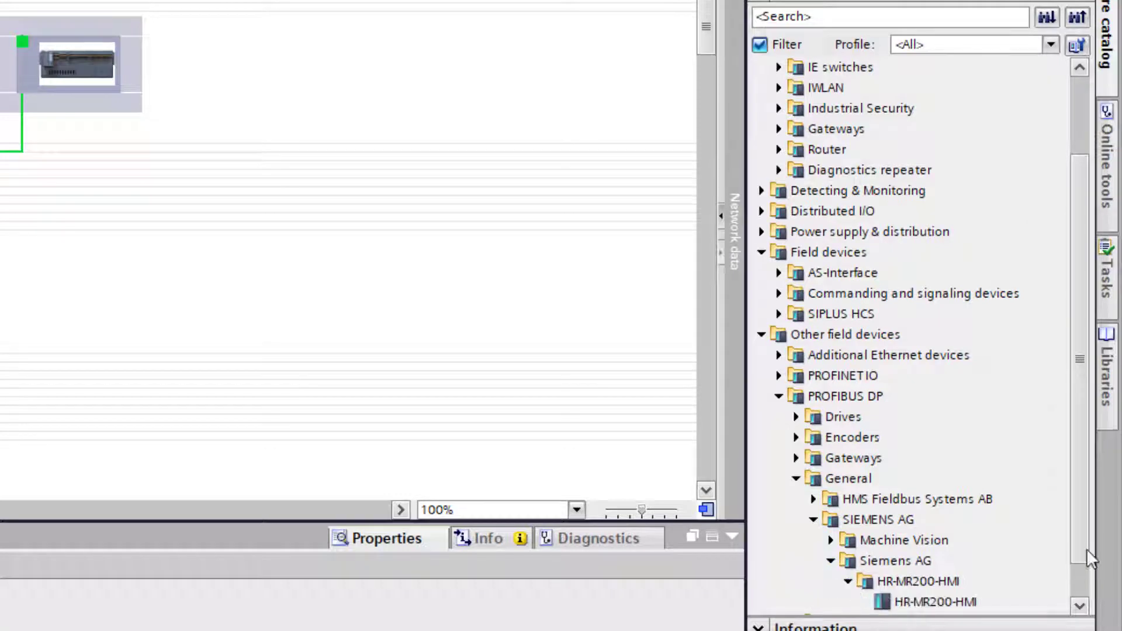
pyautogui.scroll(-2, 1080, 494)
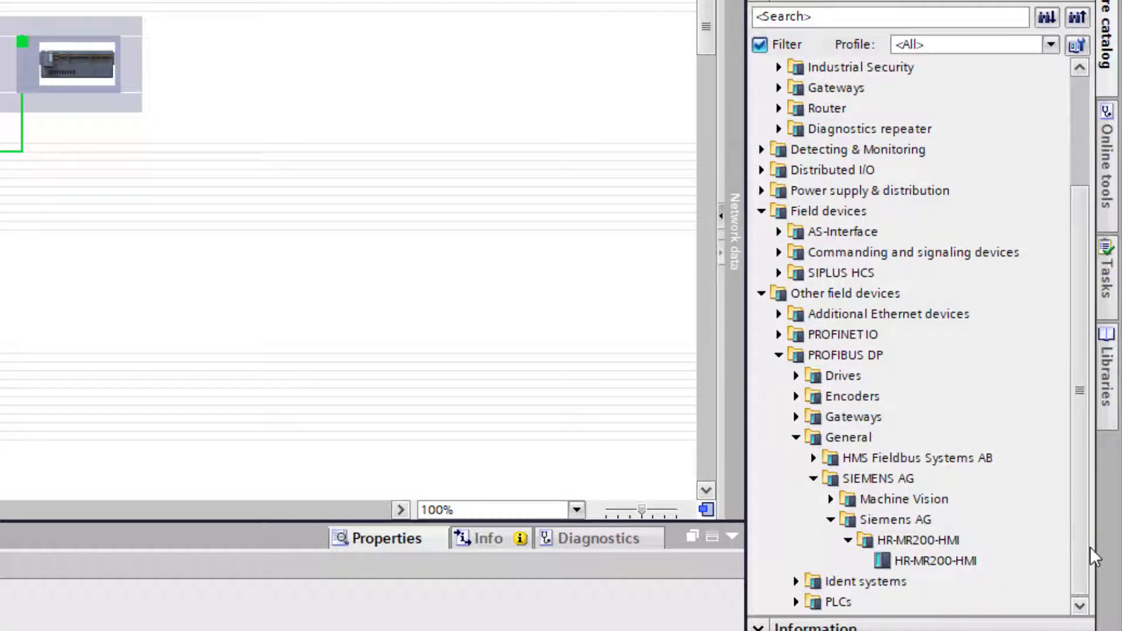
# - Add HR-MR200-HMI as Slave_1 and connect it to PLC_1's DP master on PROFIBUS_1
pyautogui.moveTo(921, 559); pyautogui.dragTo(158, 297)
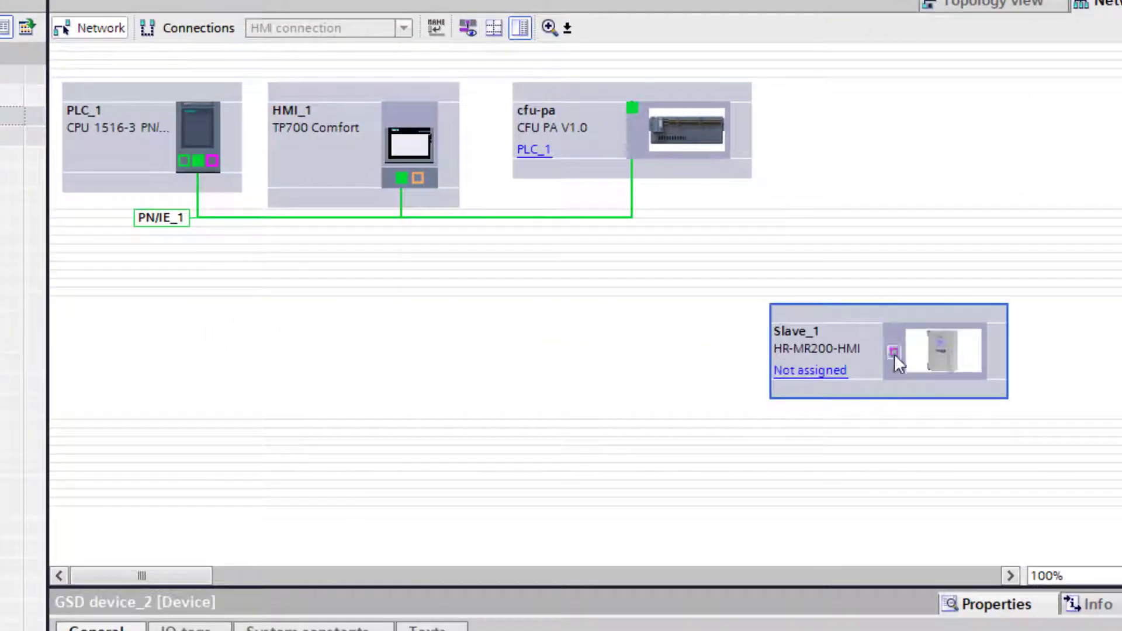
pyautogui.moveTo(895, 352); pyautogui.dragTo(214, 164)
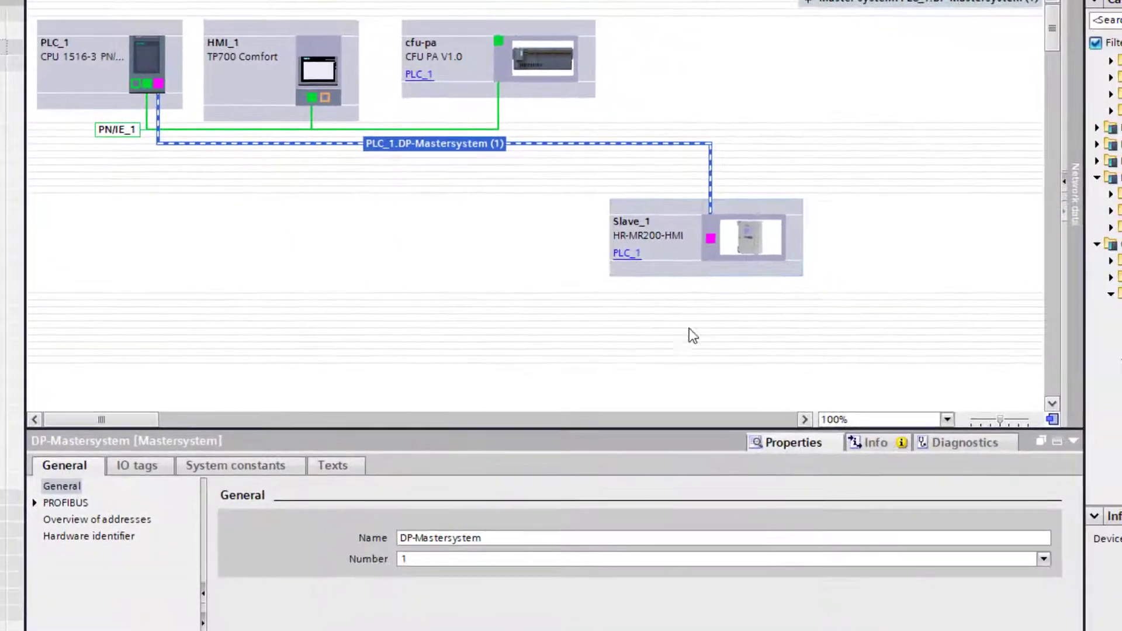
pyautogui.click(738, 245)
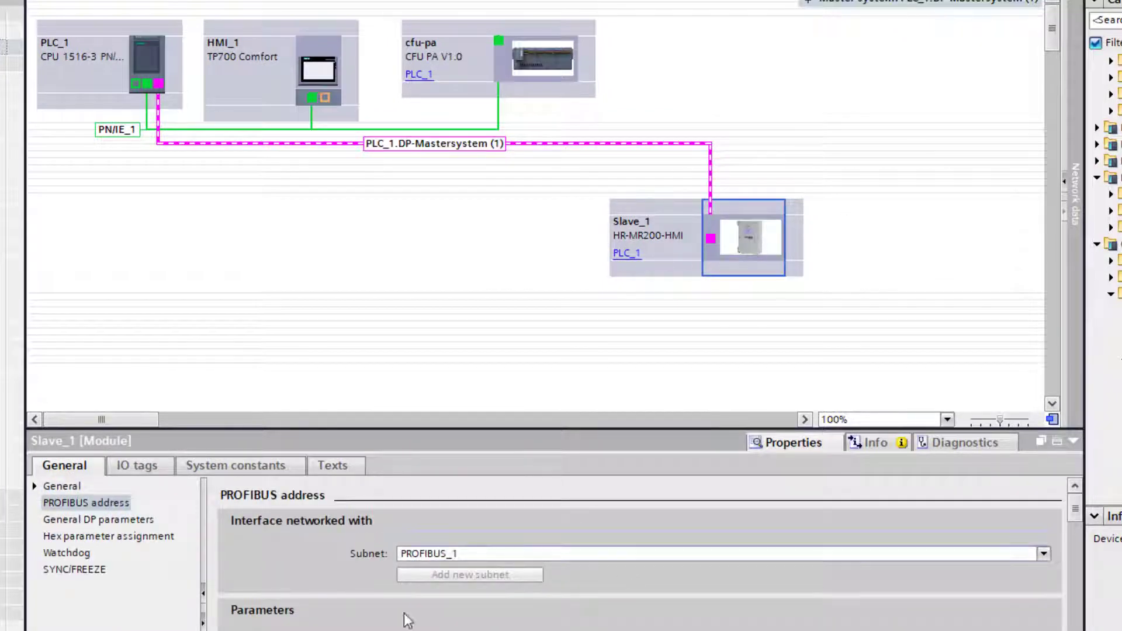
# - Change Slave_1's PROFIBUS address from 3 to 77
pyautogui.click(386, 629)
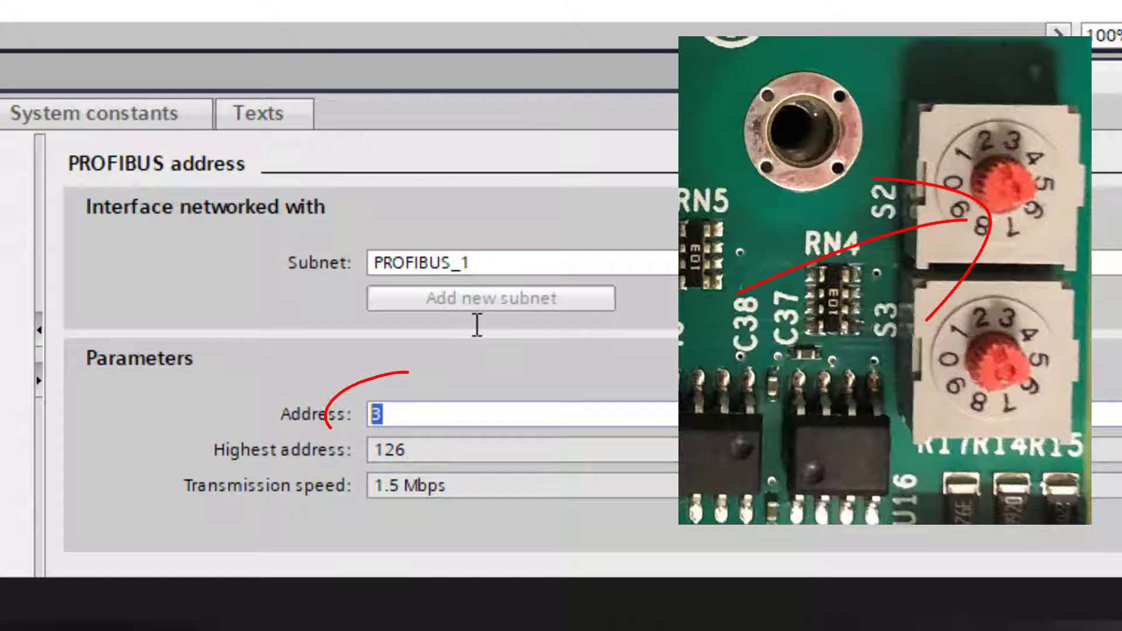
pyautogui.write('77')
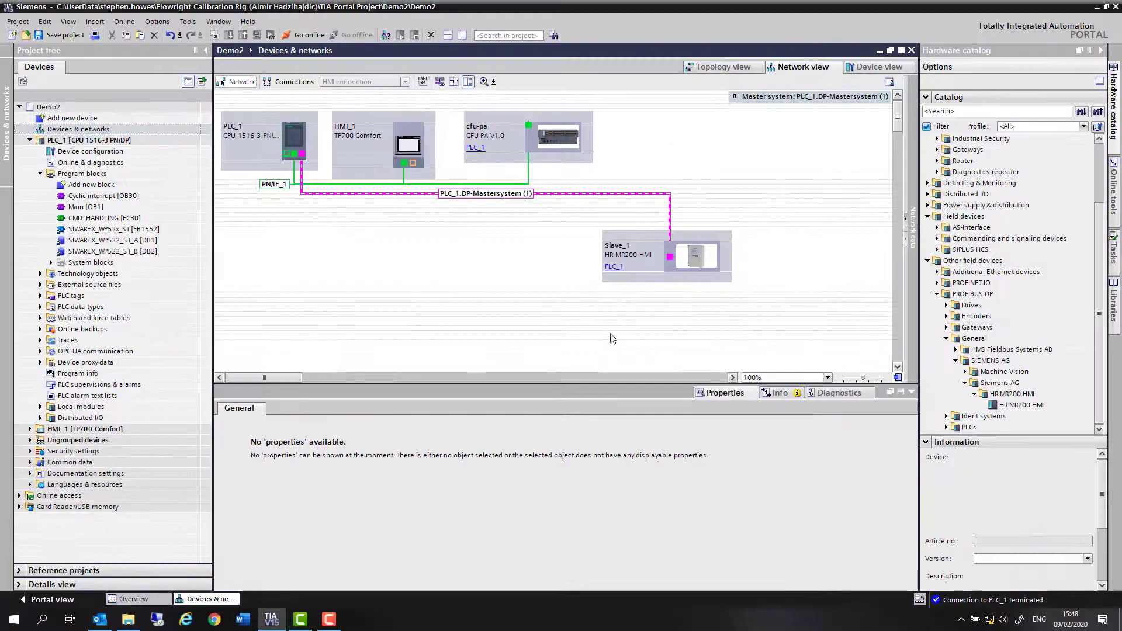
# - Open Slave_1's device overview, widen its columns, and review the PV Reading 1 and Status 1 modules
pyautogui.click(696, 261)
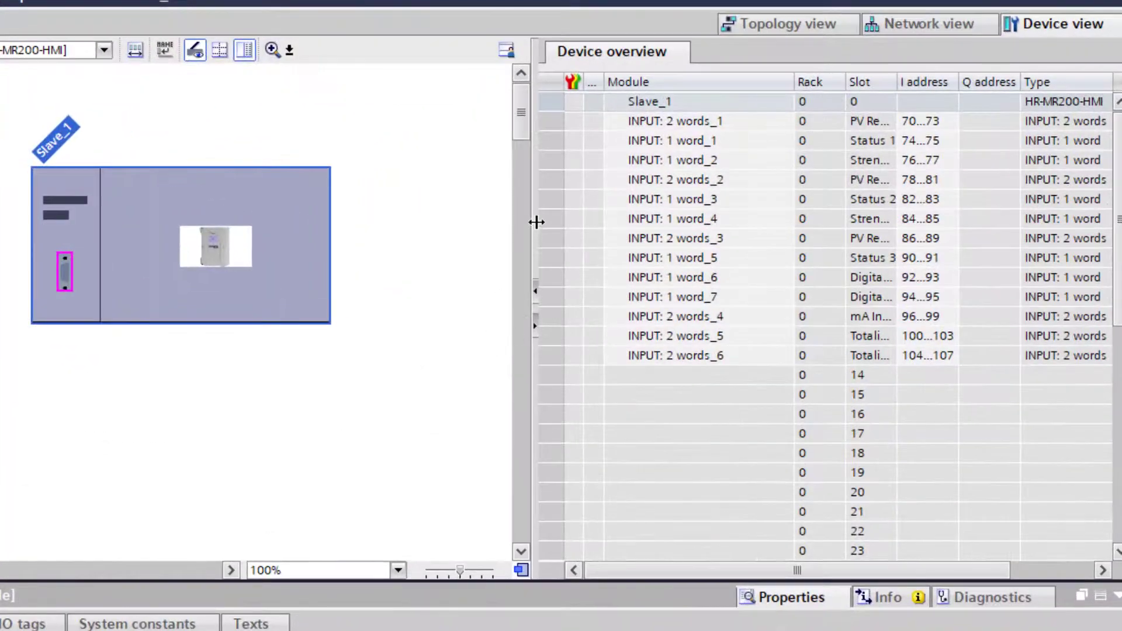
pyautogui.moveTo(536, 221); pyautogui.dragTo(542, 222)
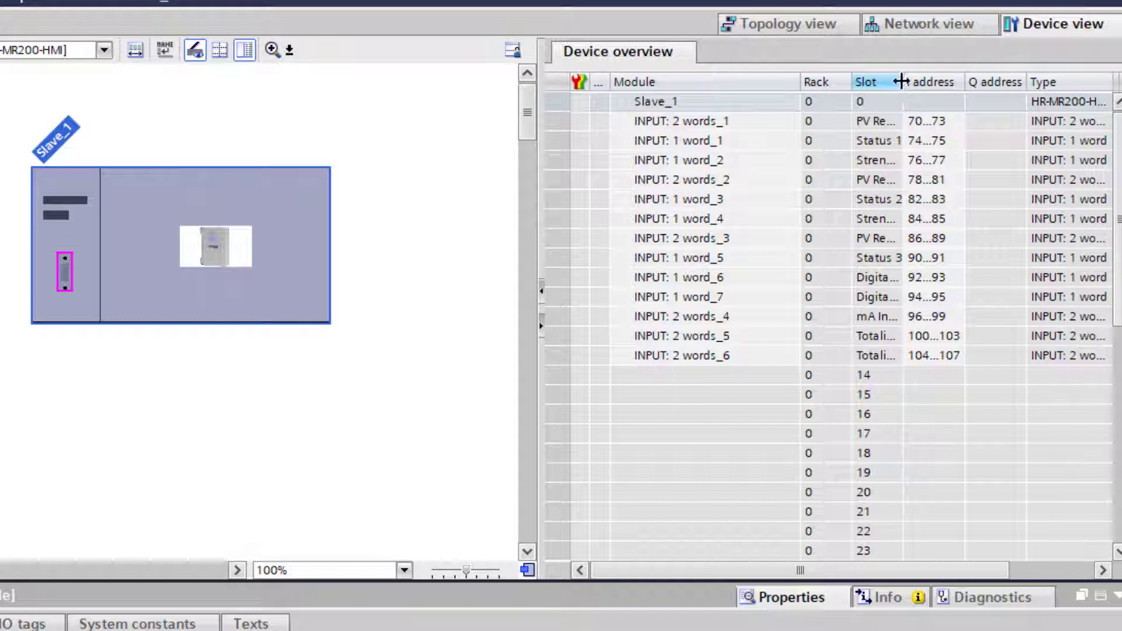
pyautogui.moveTo(903, 82); pyautogui.dragTo(1030, 81)
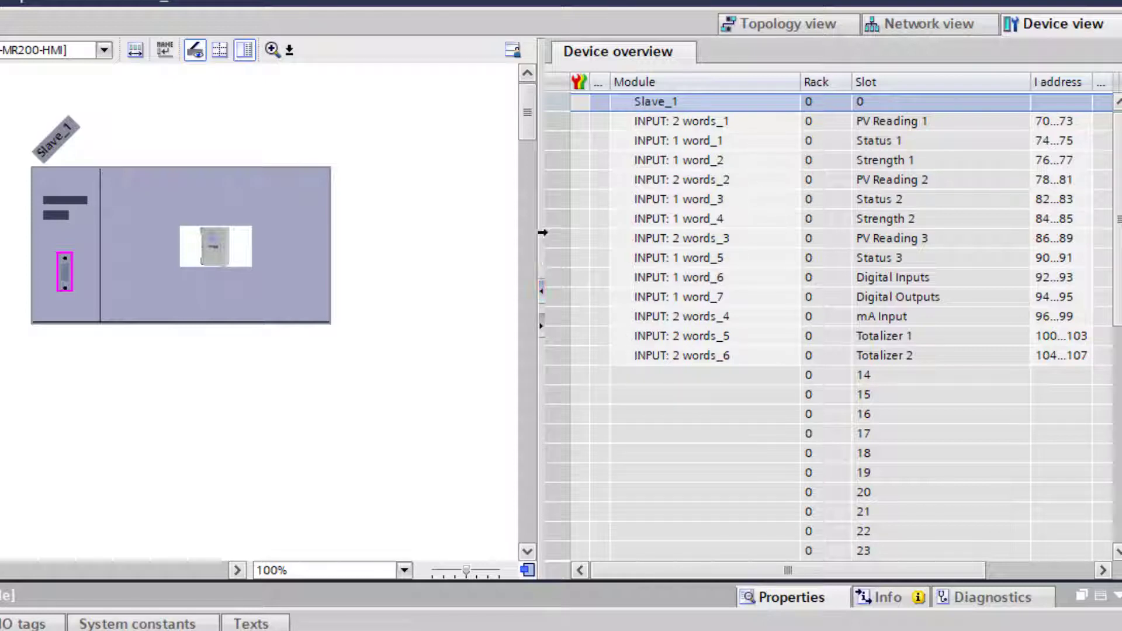
pyautogui.moveTo(537, 236); pyautogui.dragTo(424, 234)
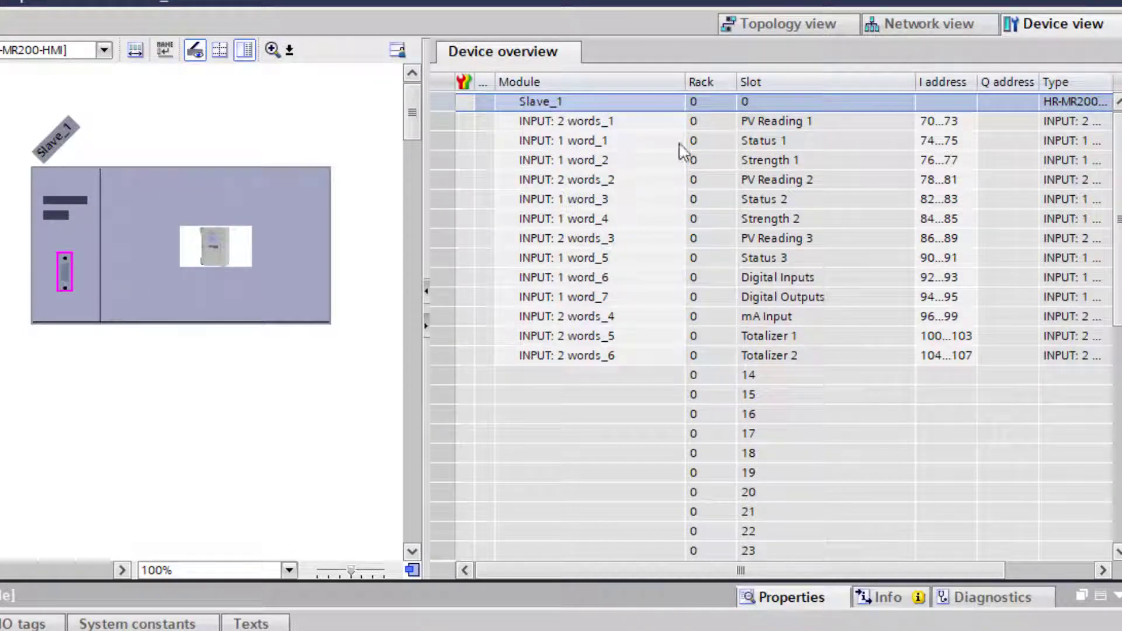
pyautogui.click(802, 123)
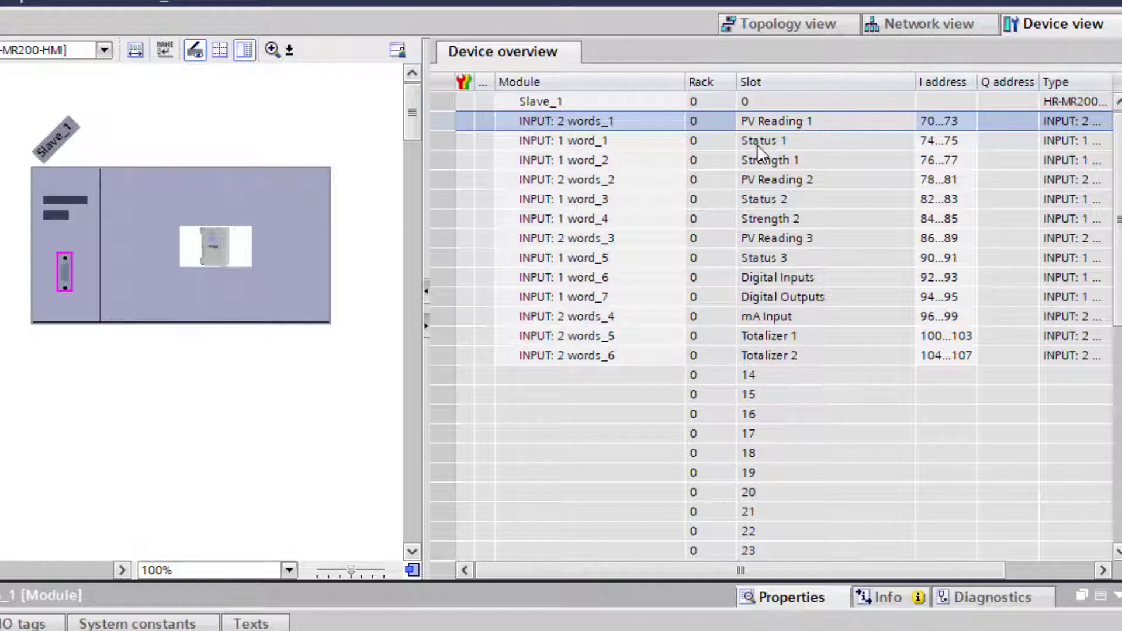
pyautogui.click(747, 145)
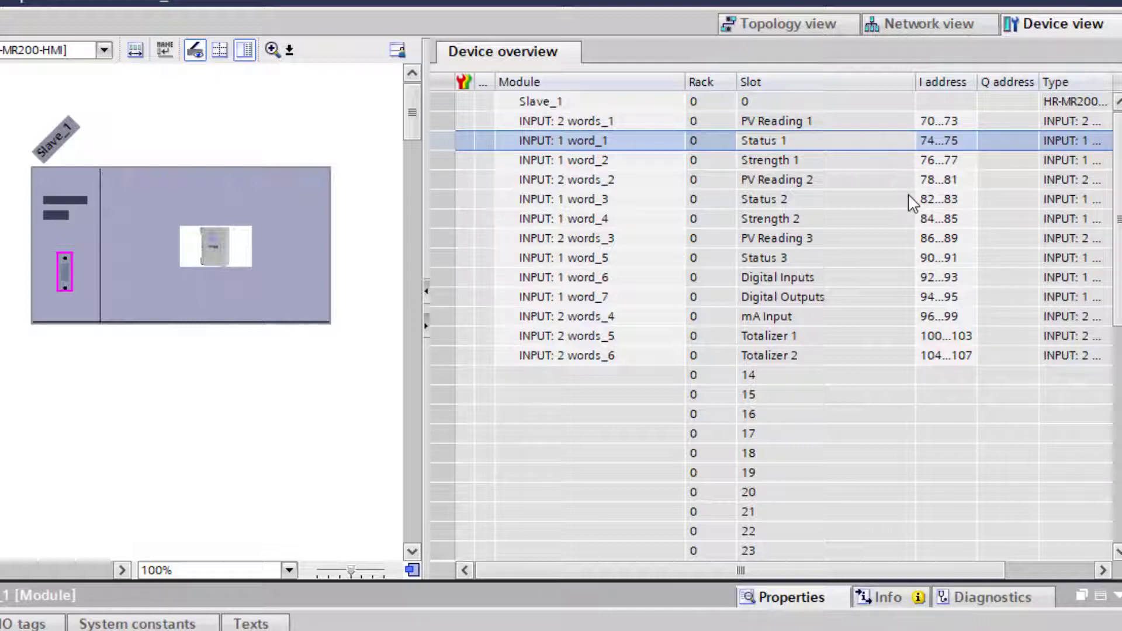
# - Check the Strength 1 module, then compile PLC_1's hardware with rebuild all
pyautogui.click(430, 160)
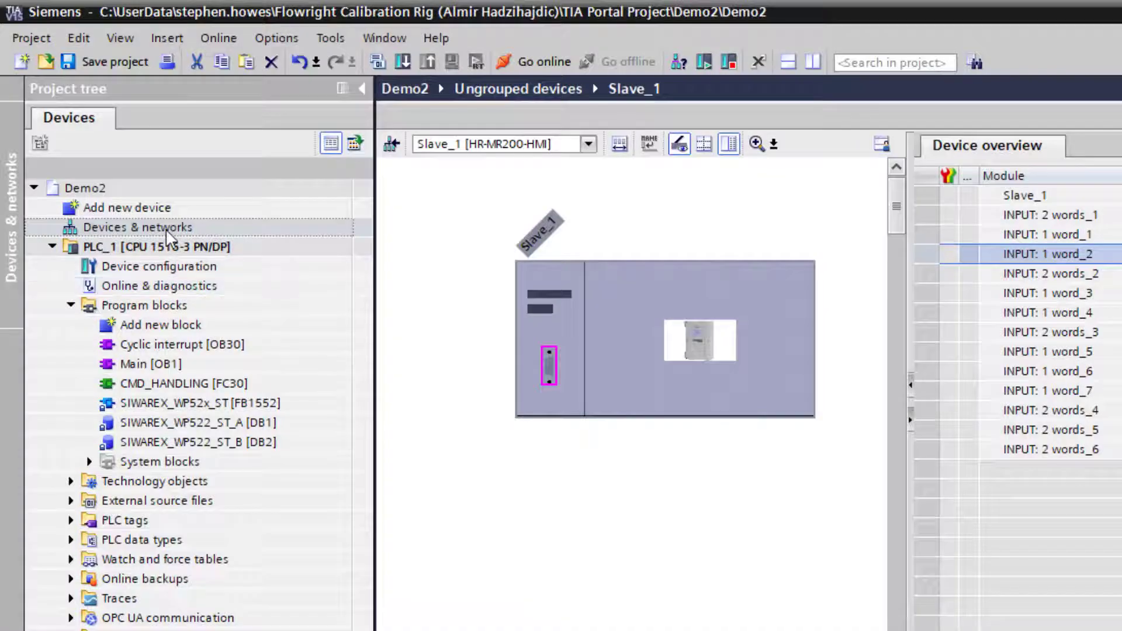
pyautogui.click(162, 246)
pyautogui.rightClick(157, 246)
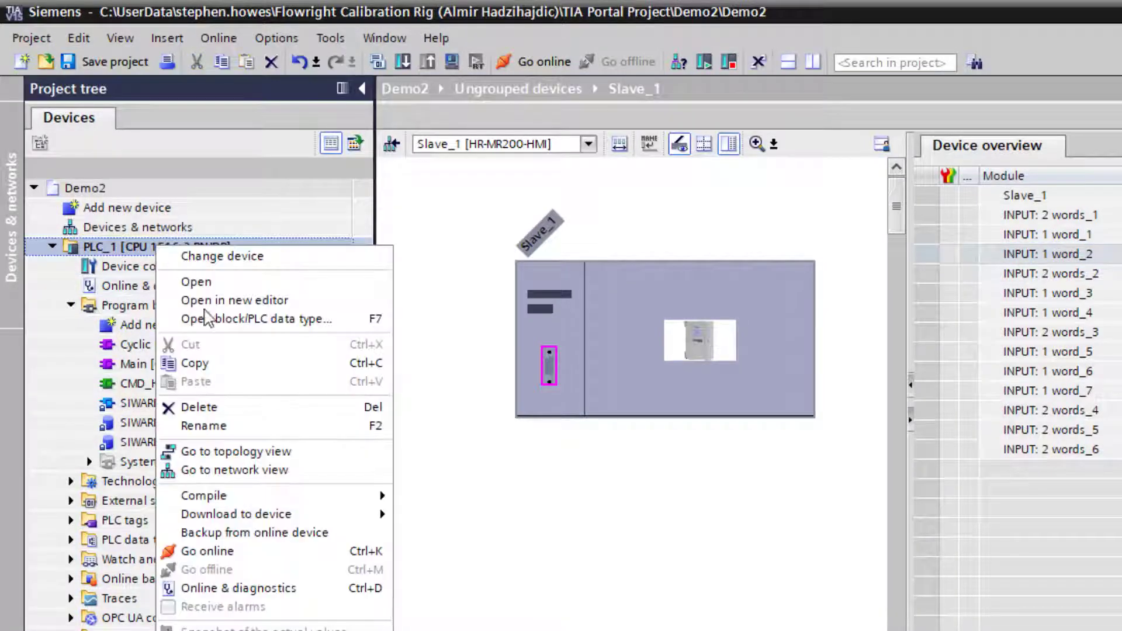
pyautogui.moveTo(220, 496)
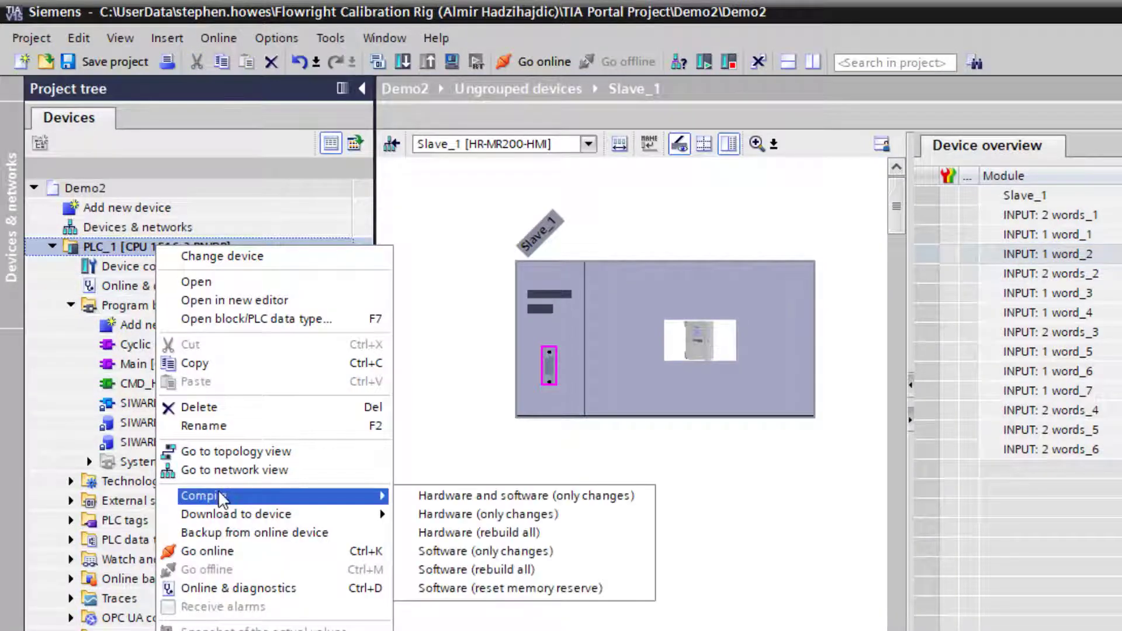
pyautogui.click(529, 535)
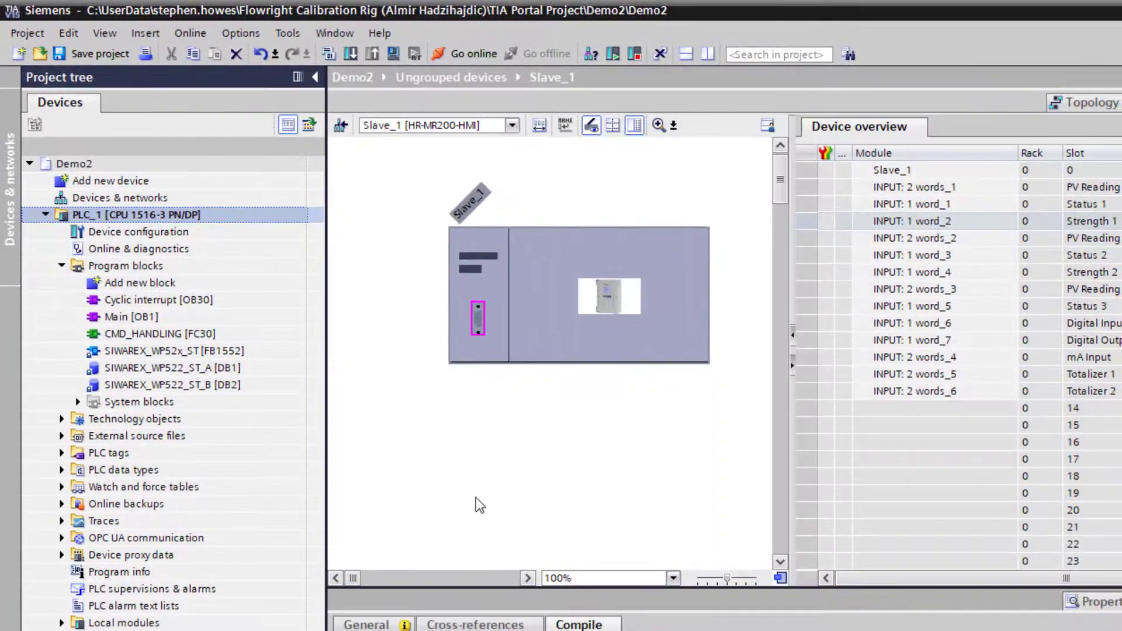
# - Download the configuration to PLC_1, loading it and finishing once complete
pyautogui.click(351, 53)
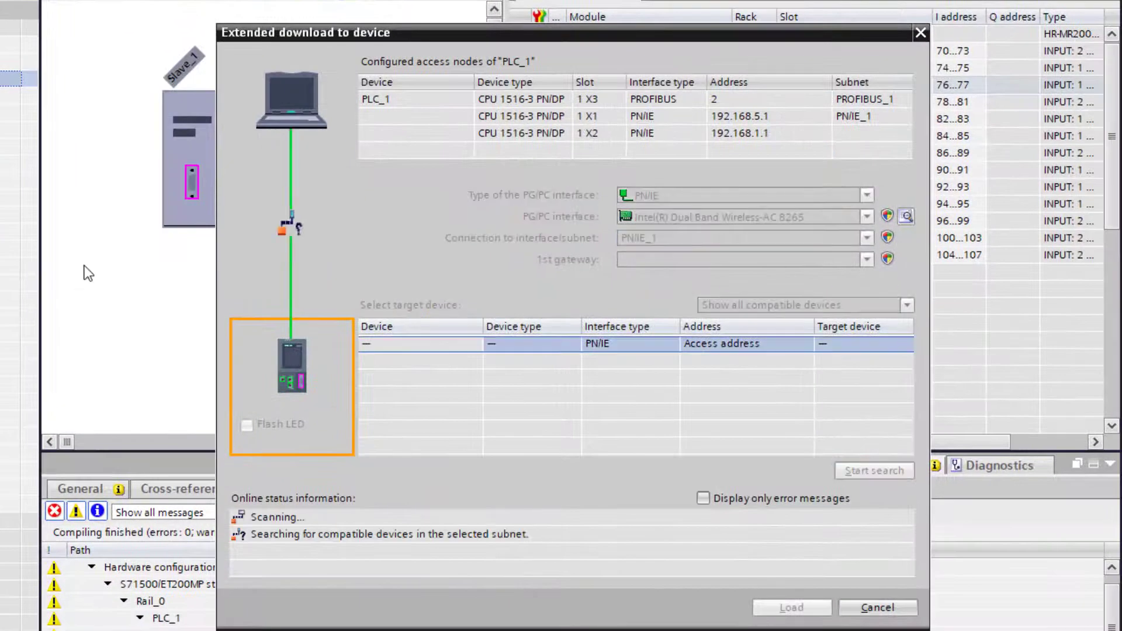
pyautogui.click(791, 608)
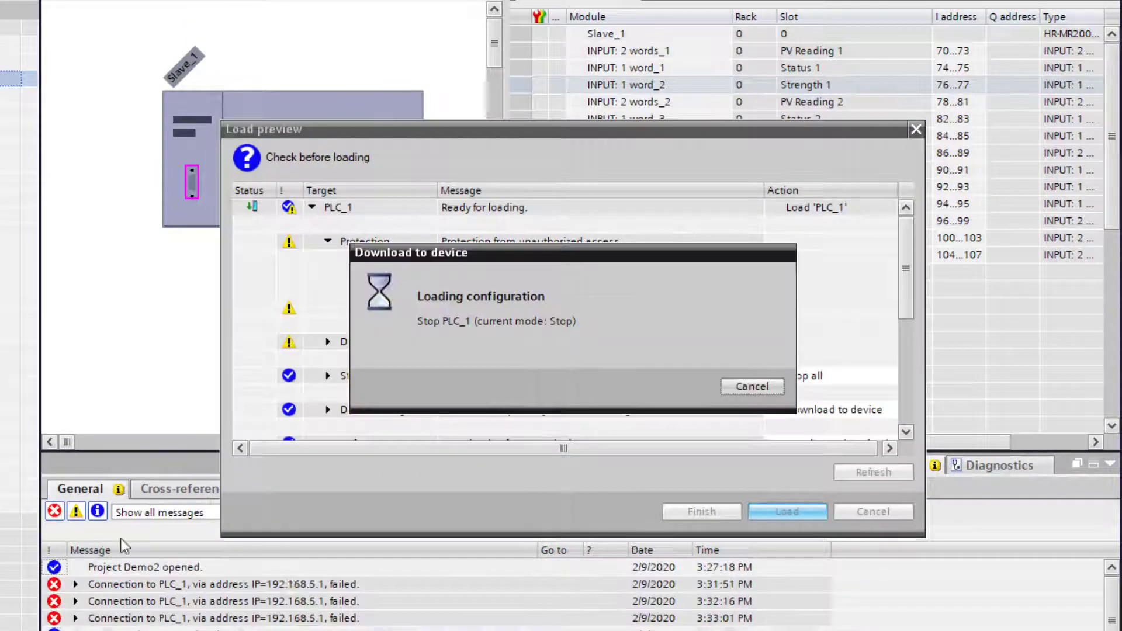
pyautogui.click(702, 511)
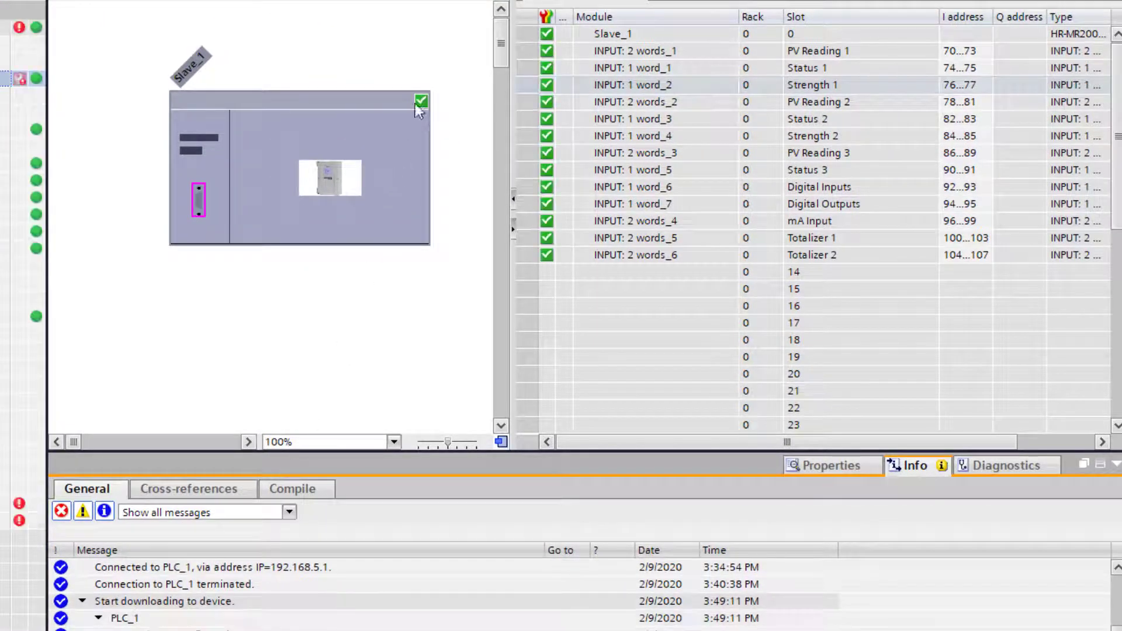
# - Enlarge the Slave_1 device picture area
pyautogui.moveTo(510, 296); pyautogui.dragTo(577, 296)
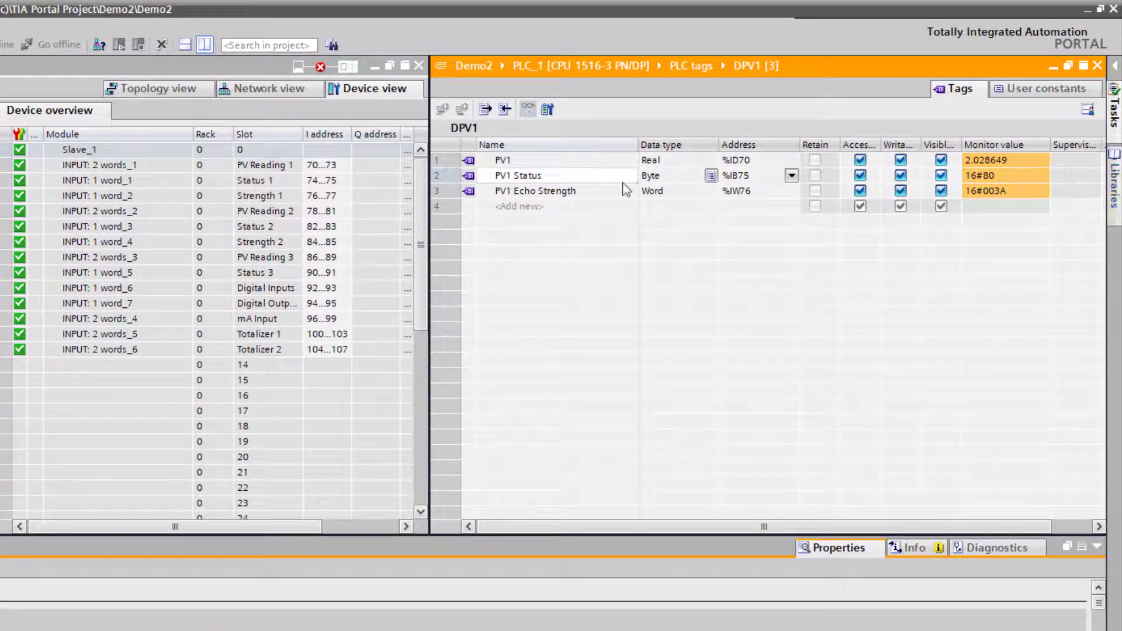
pyautogui.click(436, 157)
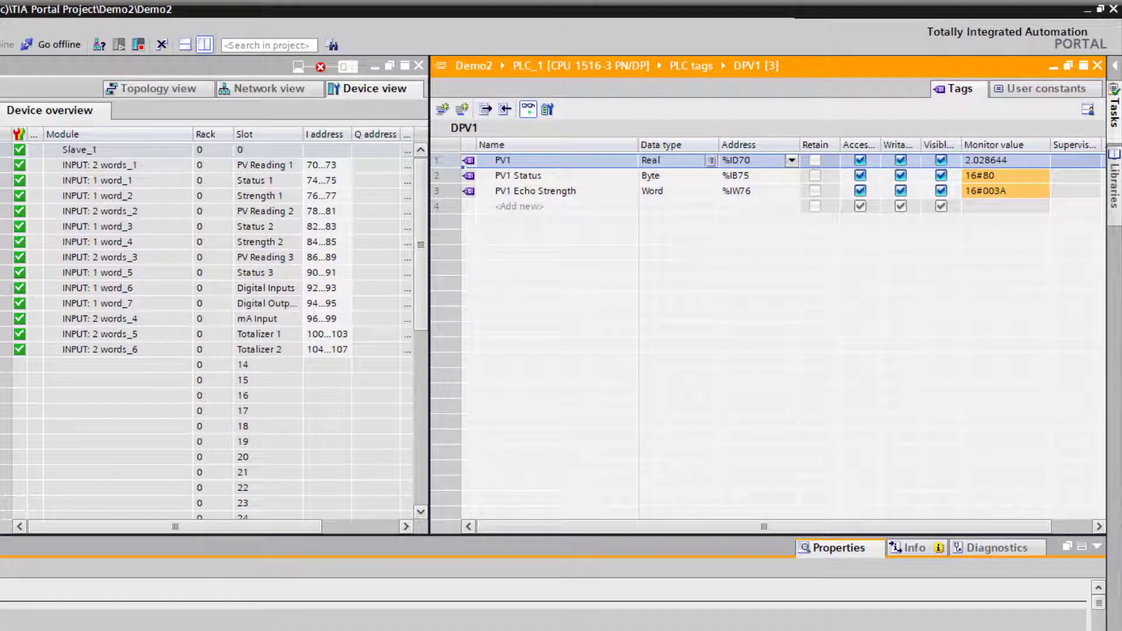
pyautogui.click(117, 165)
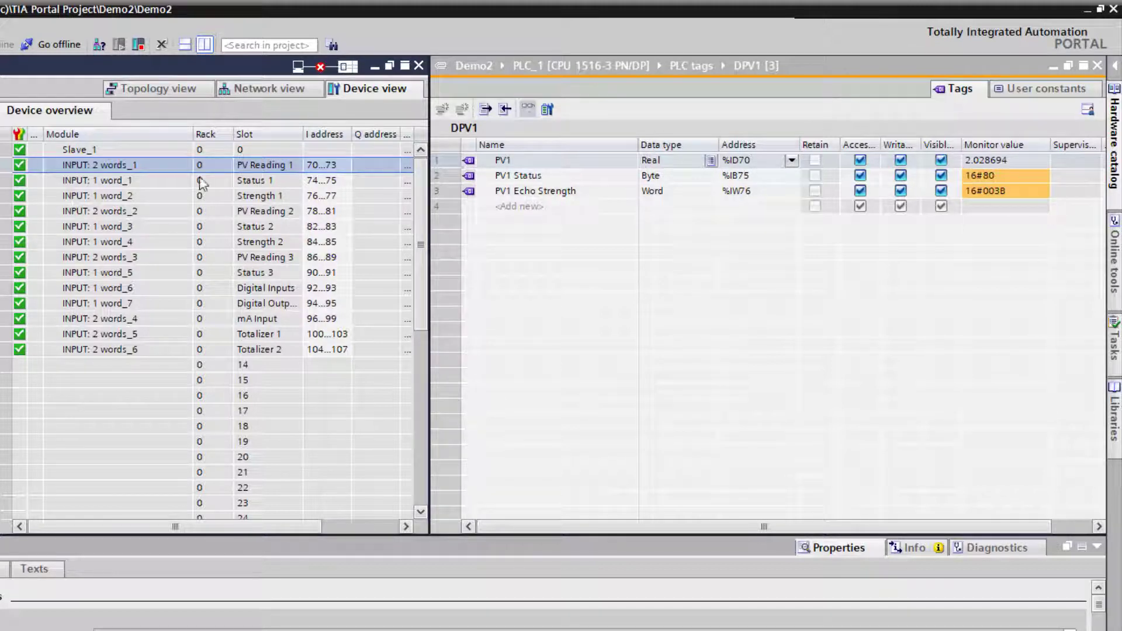
pyautogui.click(975, 161)
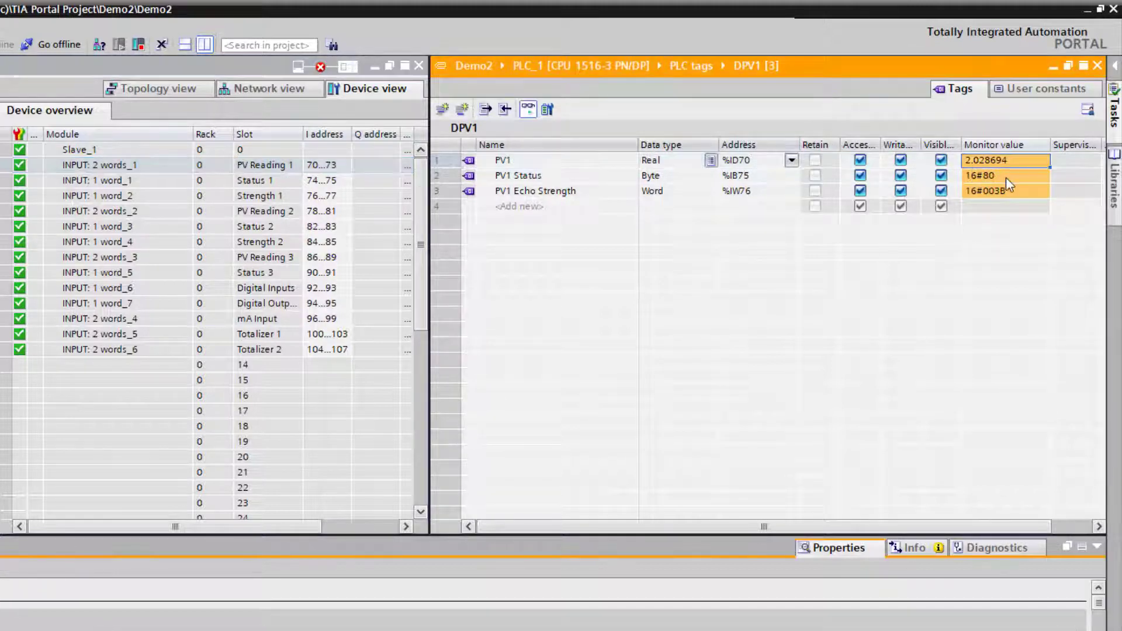
pyautogui.click(443, 161)
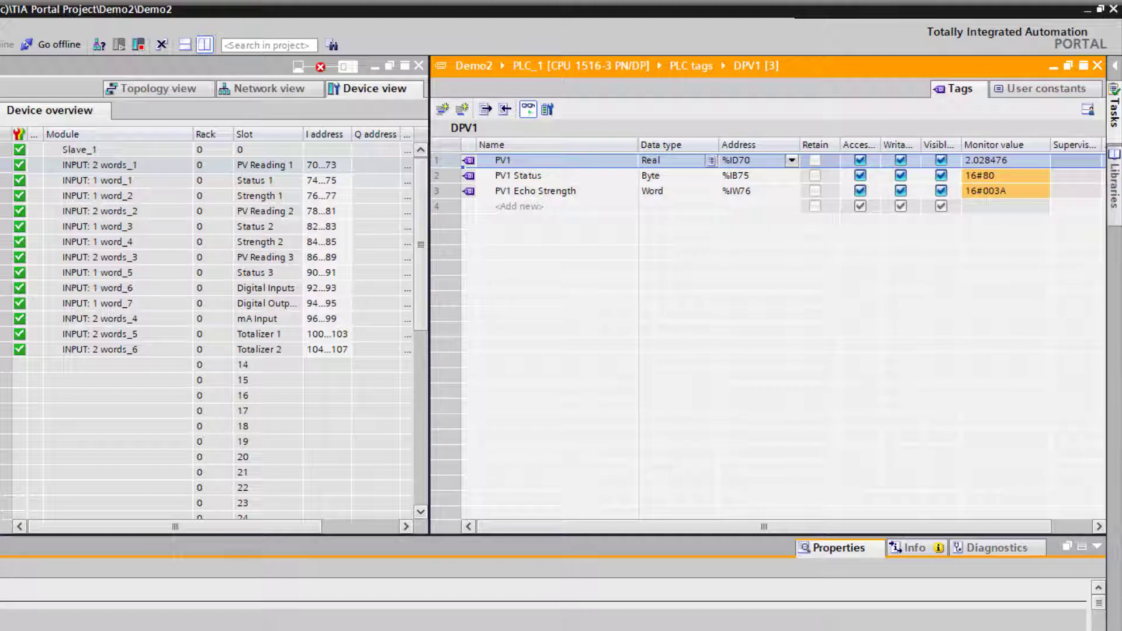
pyautogui.click(94, 180)
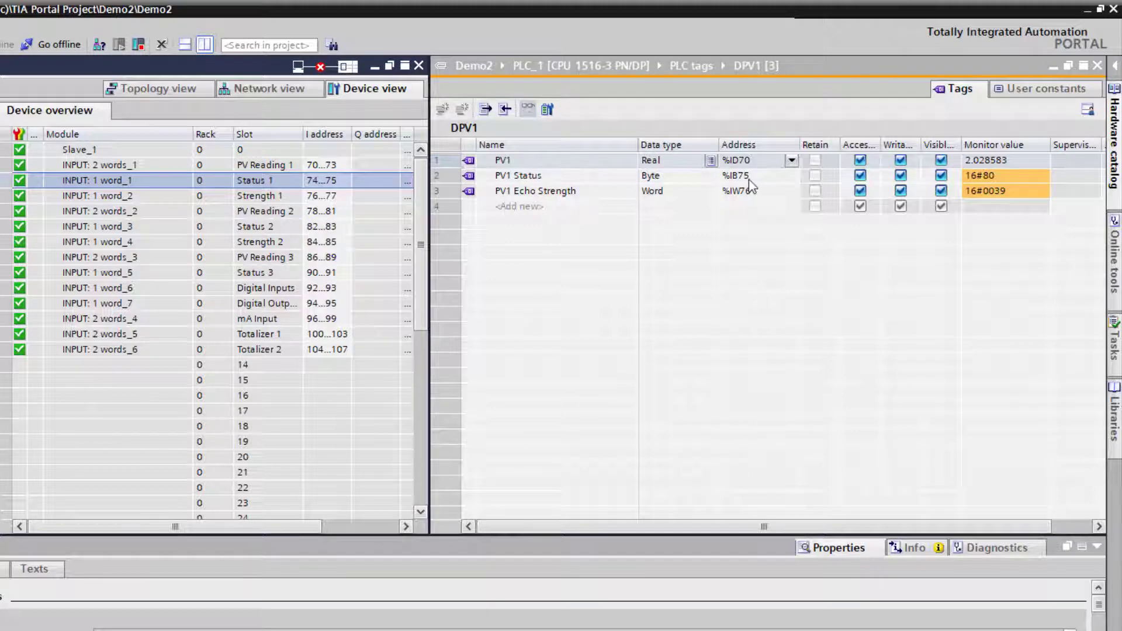
pyautogui.click(446, 174)
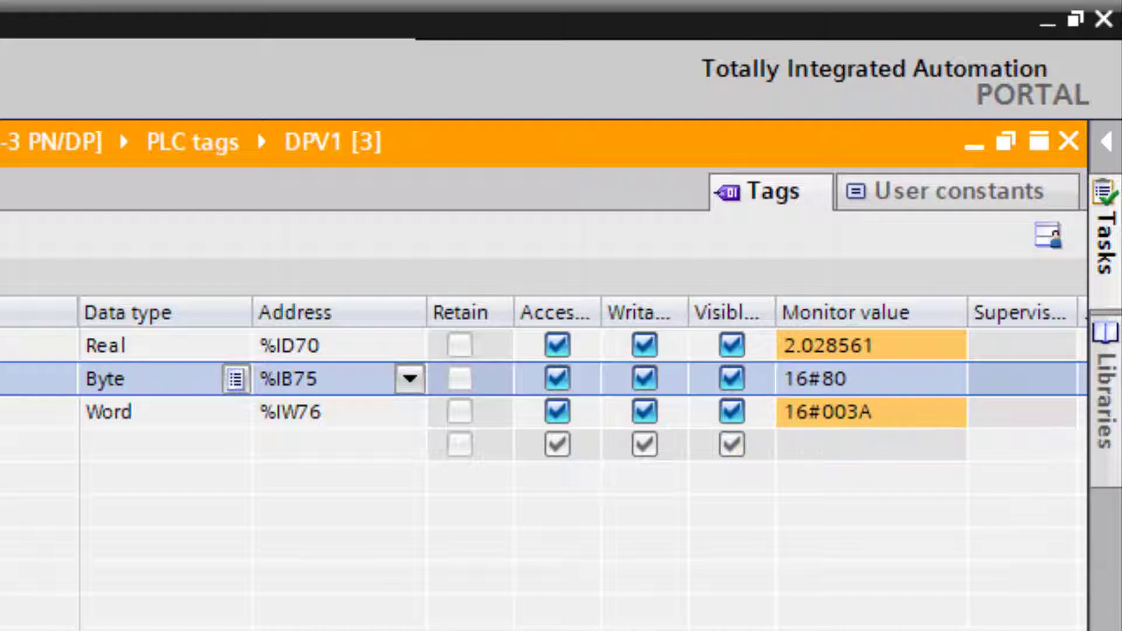
pyautogui.click(147, 413)
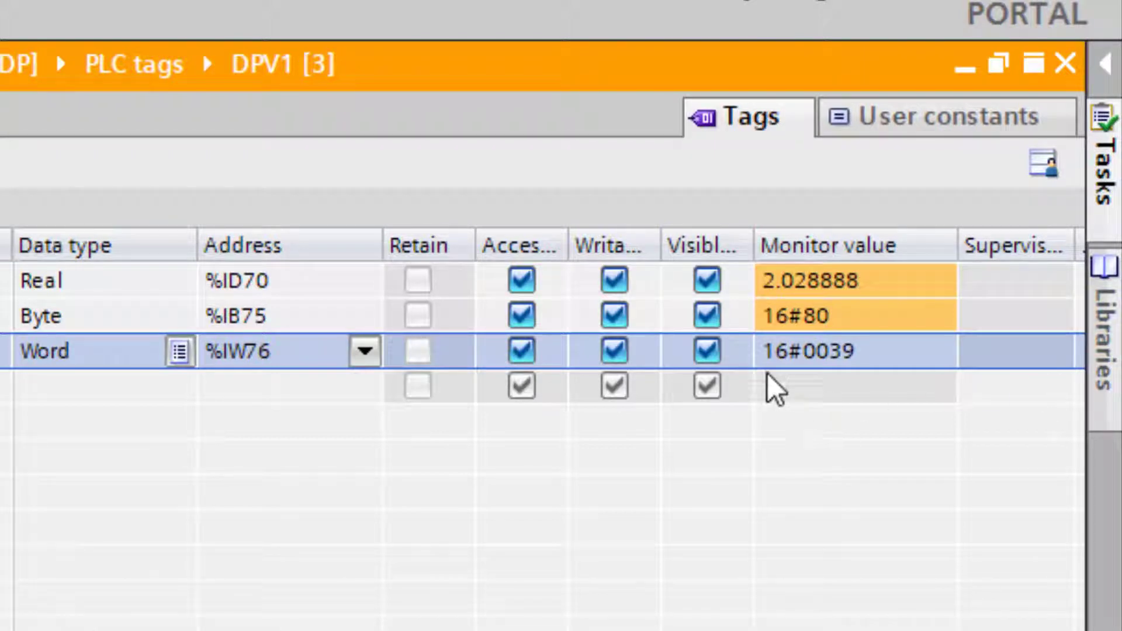
pyautogui.click(585, 280)
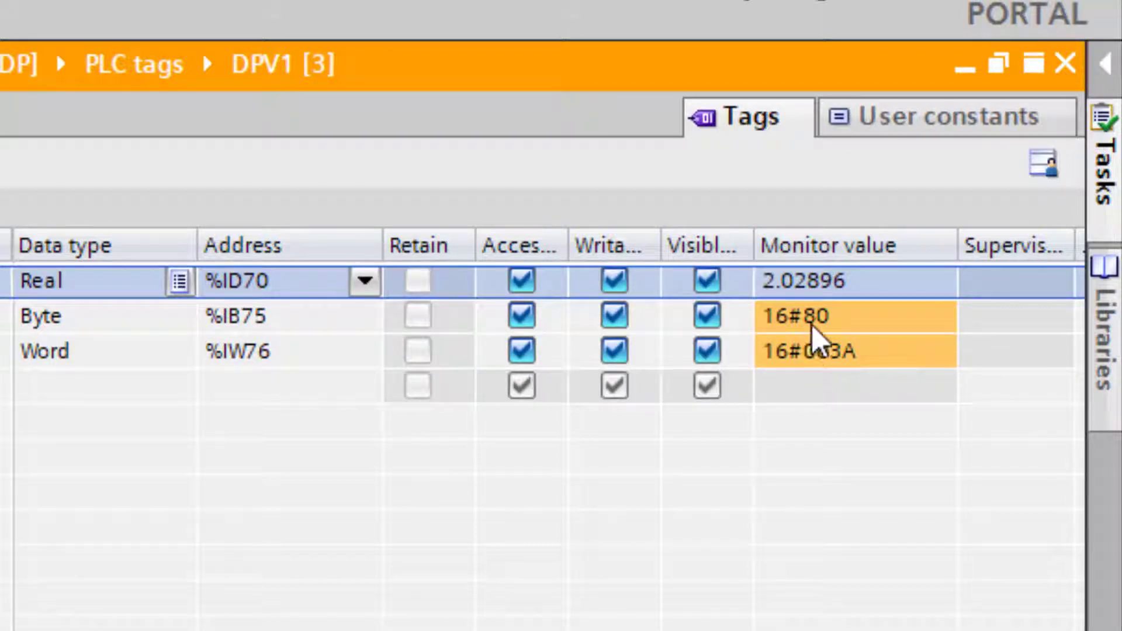
pyautogui.press('Down')
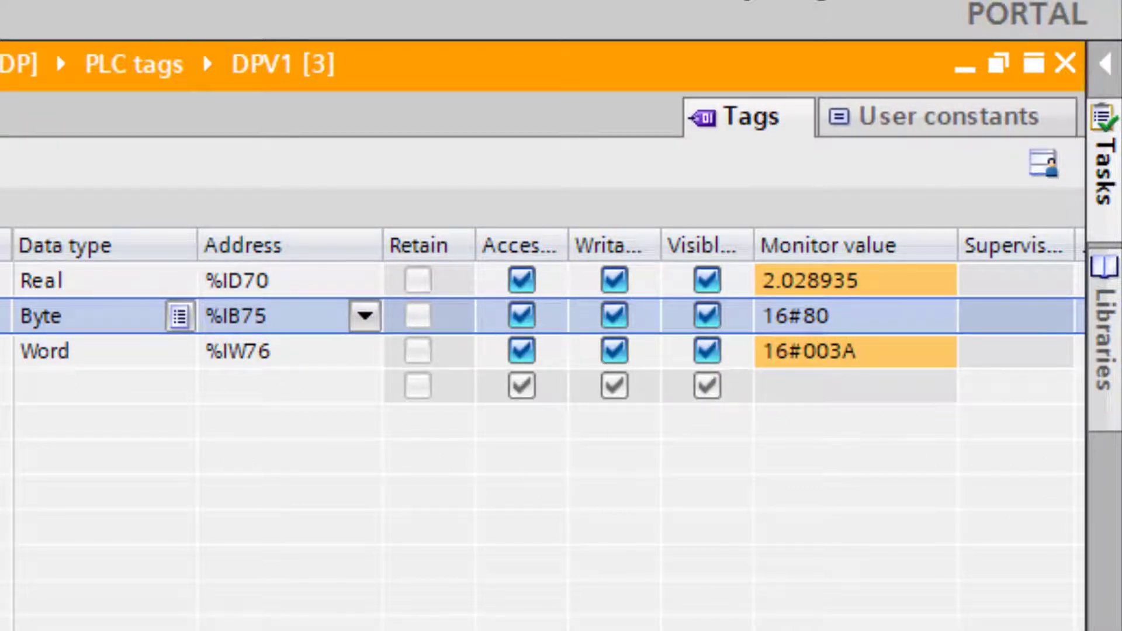
pyautogui.click(88, 280)
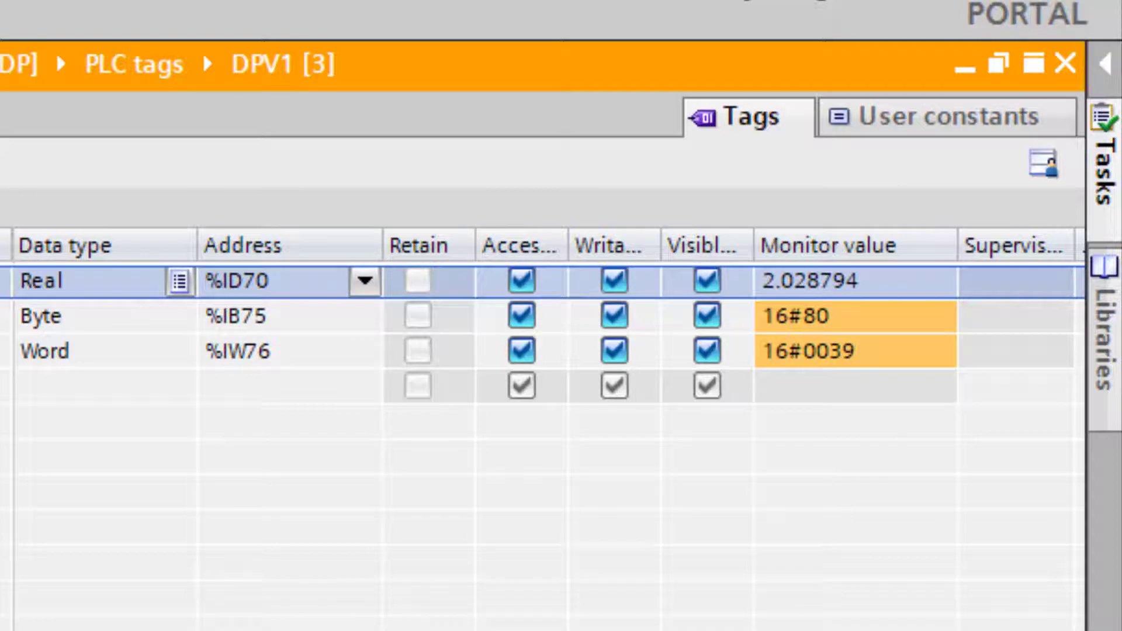